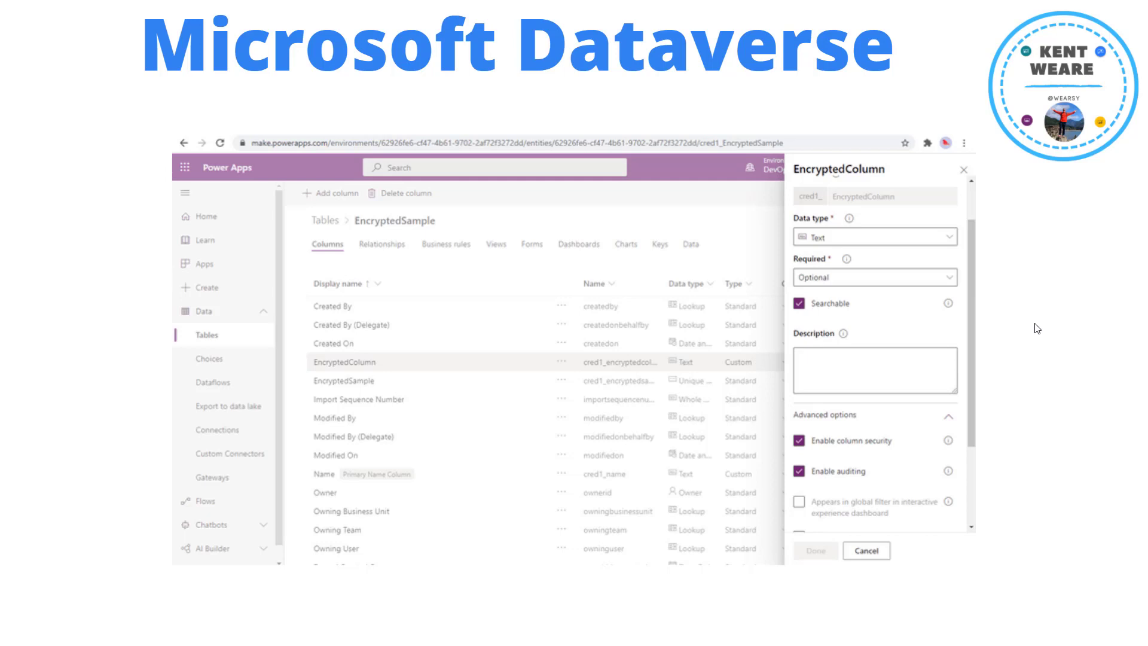
# Step: Show the flow-error slide, point out its missing-permission details, then advance to the Demo slide
pyautogui.moveTo(1045, 333)
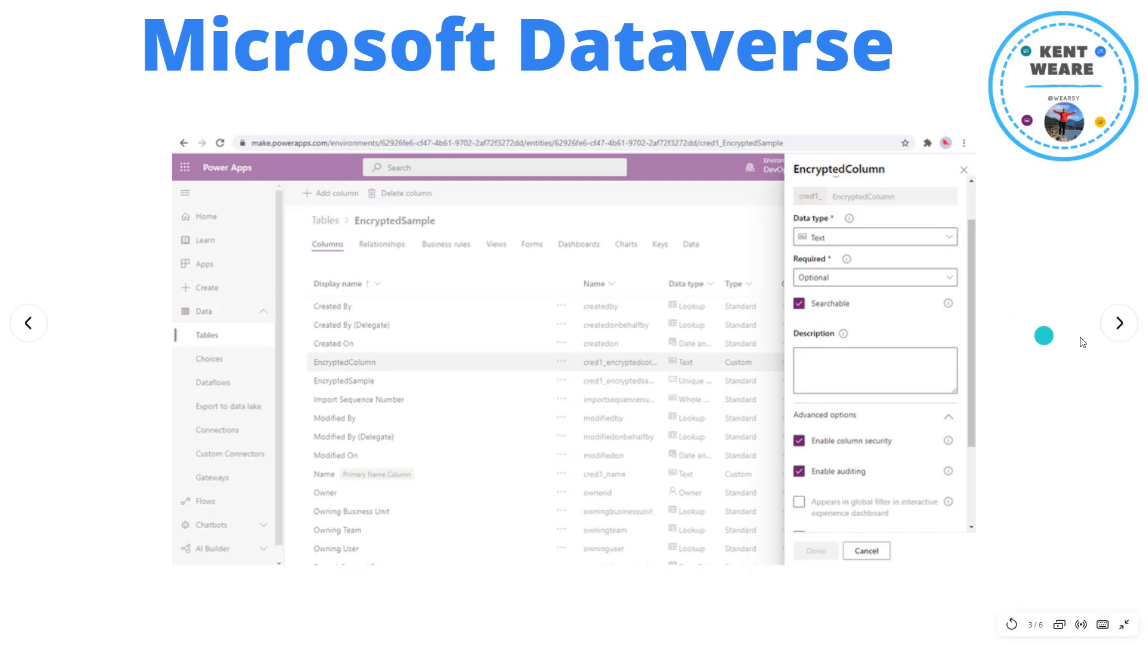
pyautogui.click(1116, 329)
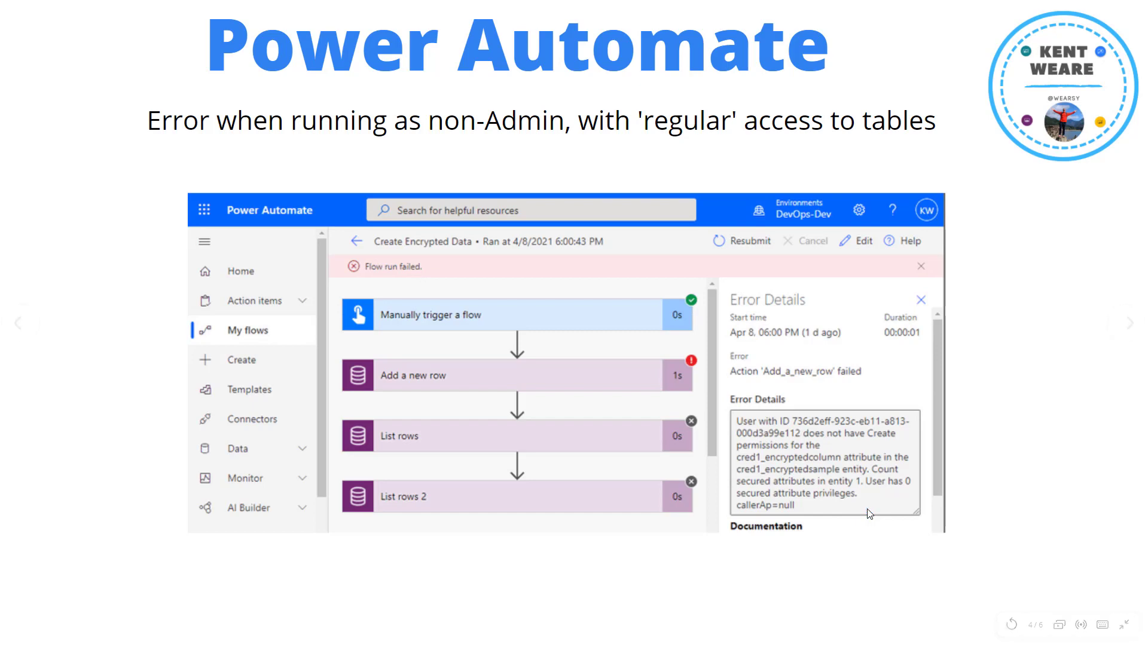
pyautogui.moveTo(825, 460)
pyautogui.mouseDown()
pyautogui.moveTo(773, 470)
pyautogui.moveTo(839, 472)
pyautogui.moveTo(795, 472)
pyautogui.moveTo(889, 515)
pyautogui.mouseUp()
pyautogui.click(847, 455)
pyautogui.click(1111, 323)
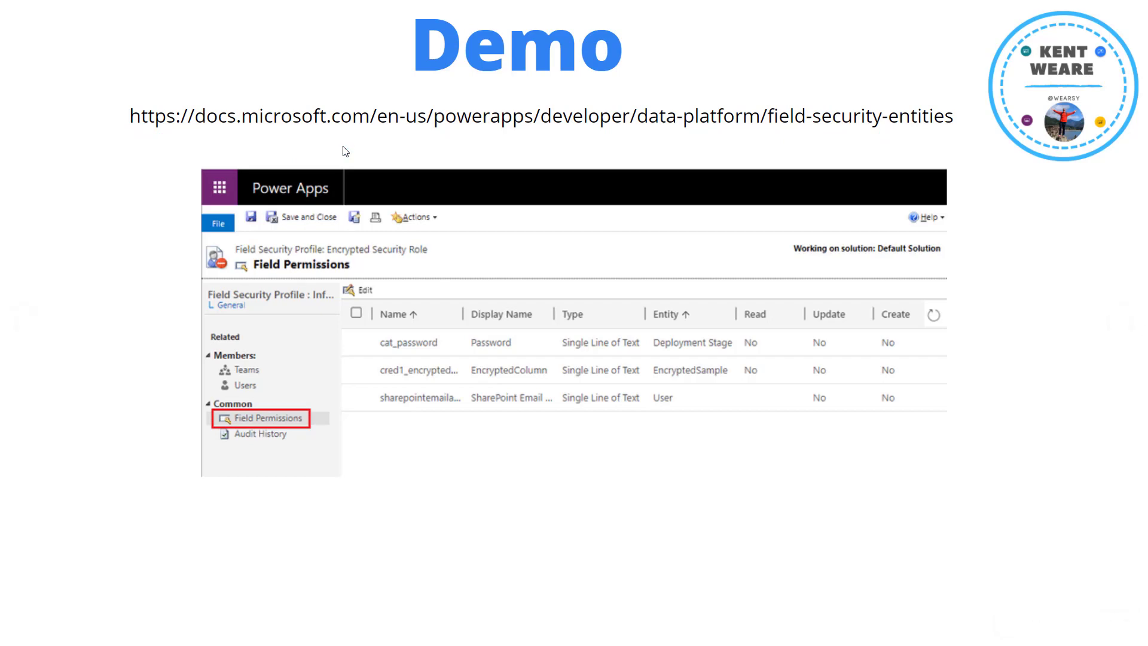
# Step: Close the EncryptedColumn panel unchanged, then check UnencryptedColumn's advanced options and cancel
pyautogui.hotkey('alt', 'Tab')
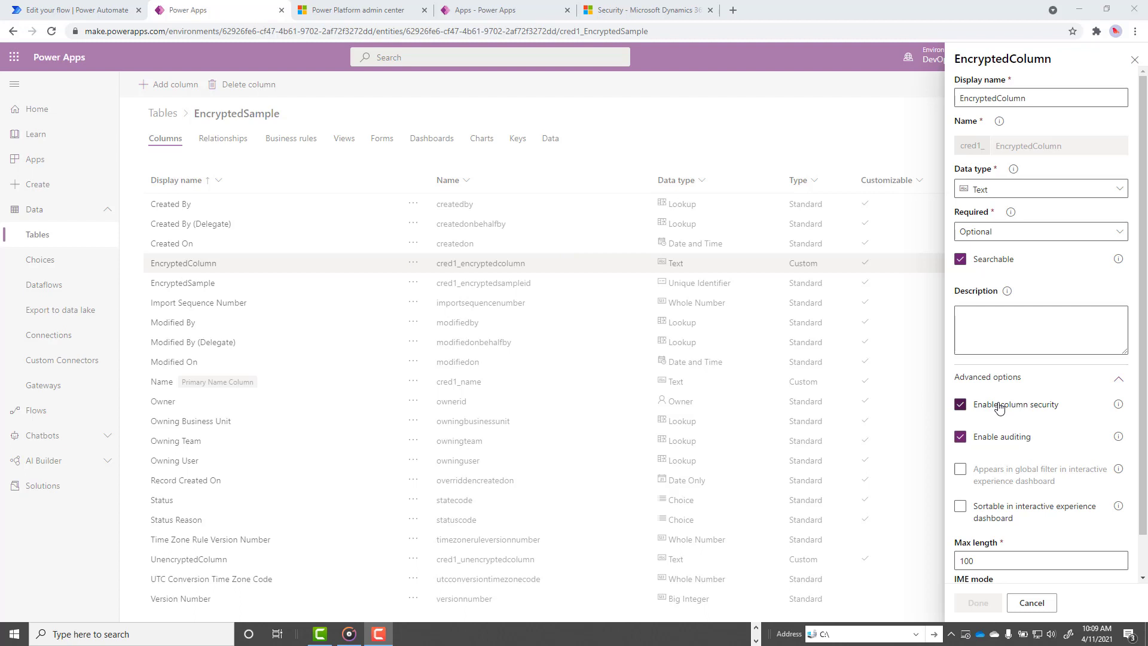
pyautogui.click(1031, 602)
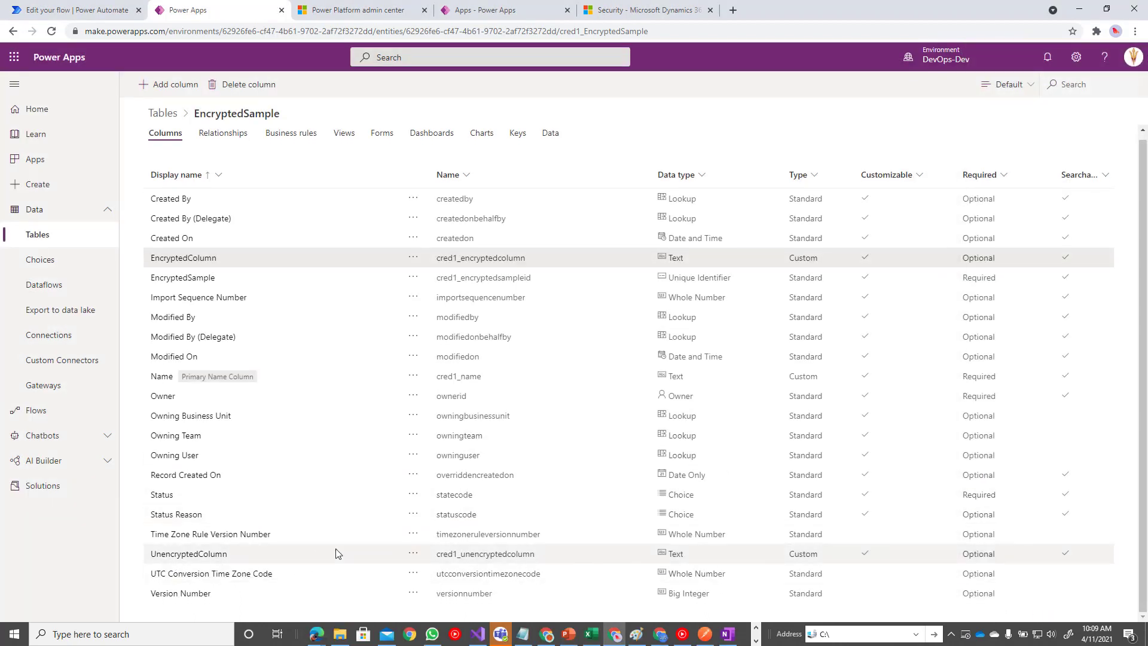
pyautogui.click(212, 559)
pyautogui.click(1005, 378)
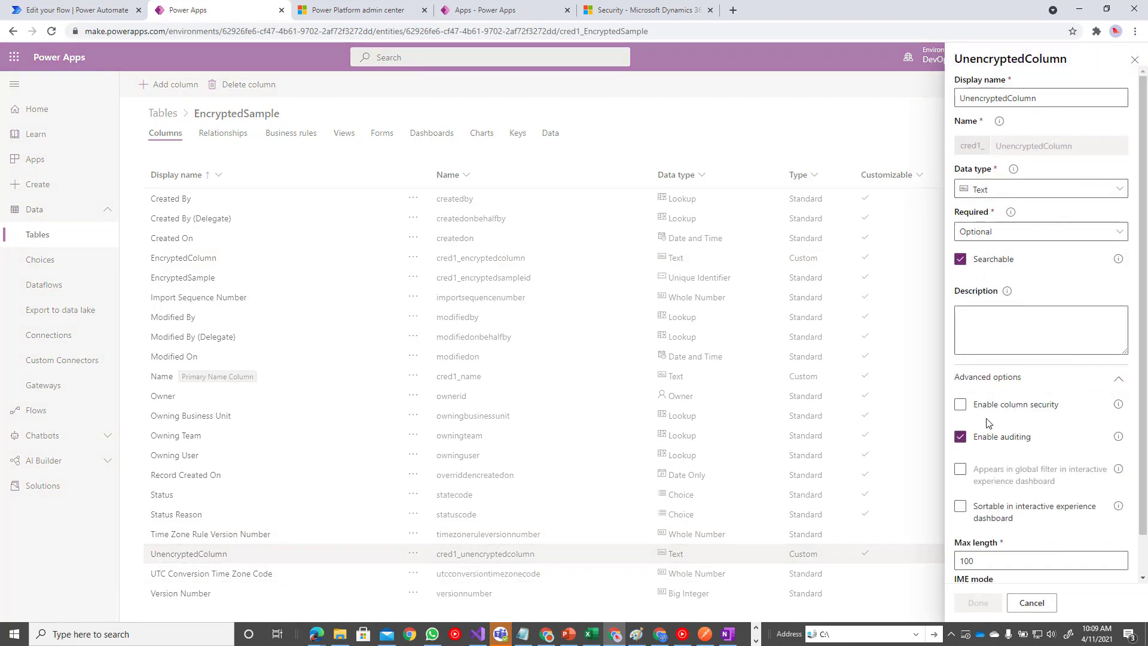
pyautogui.click(1041, 606)
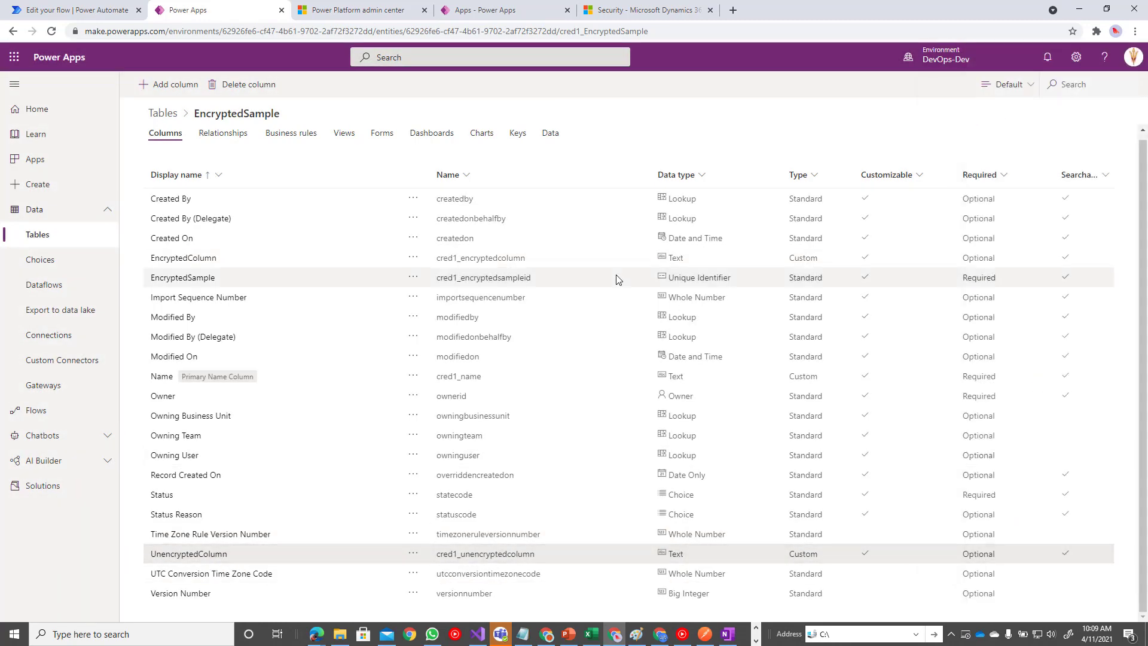
# Step: Delete the Create a work item step from the Create Encrypted Data flow
pyautogui.click(89, 10)
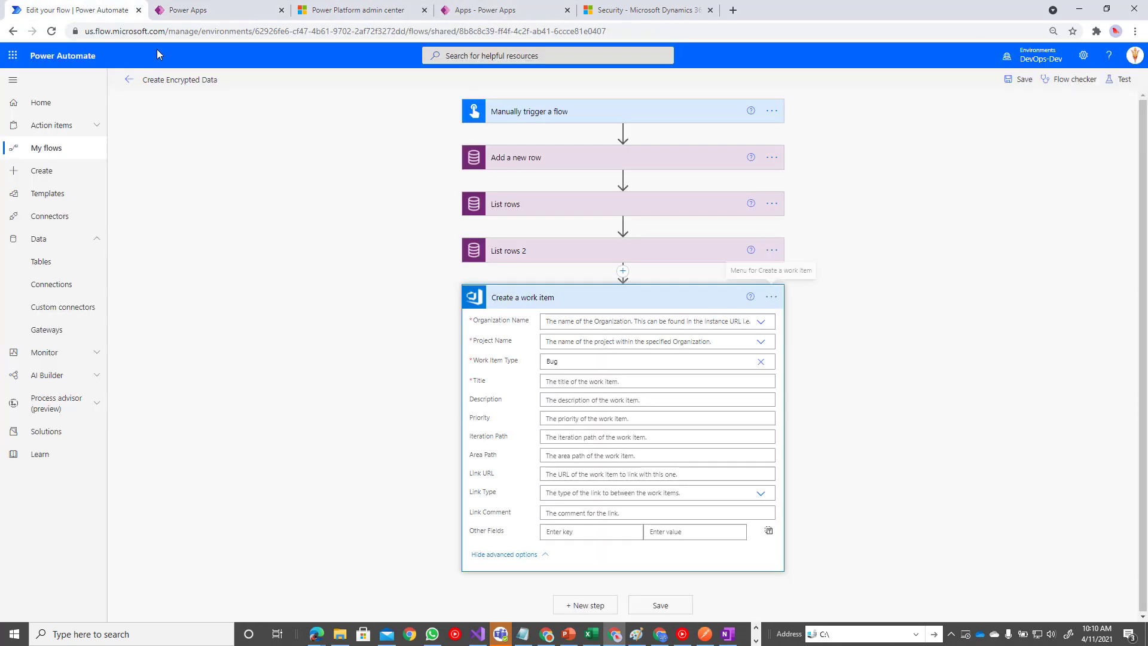
pyautogui.click(772, 297)
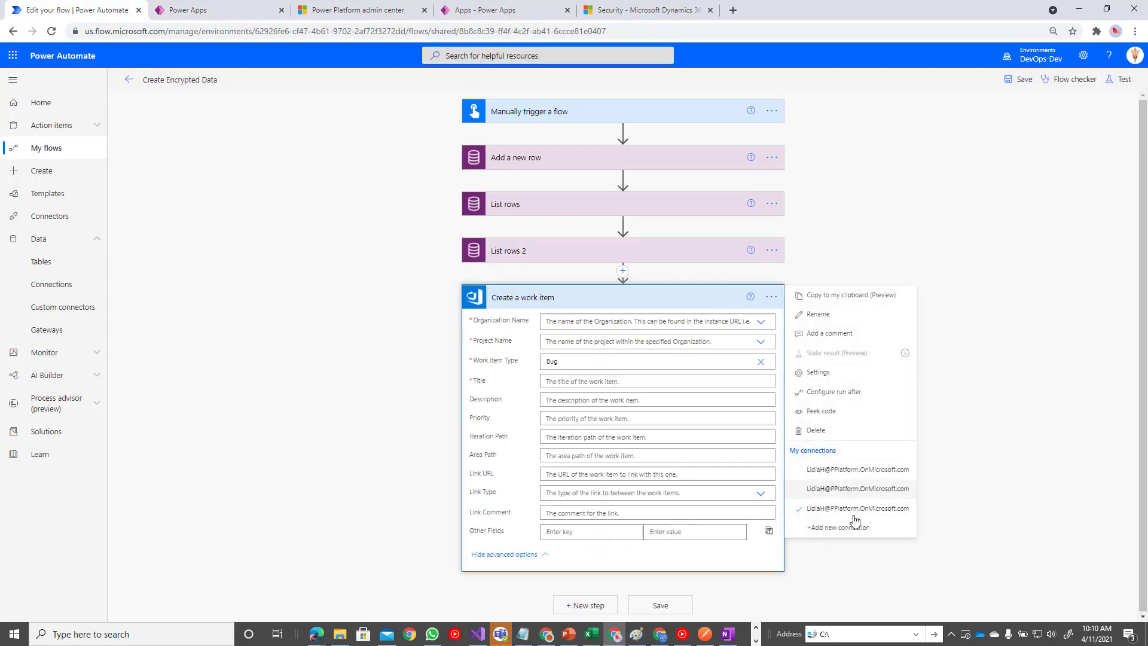
pyautogui.click(816, 431)
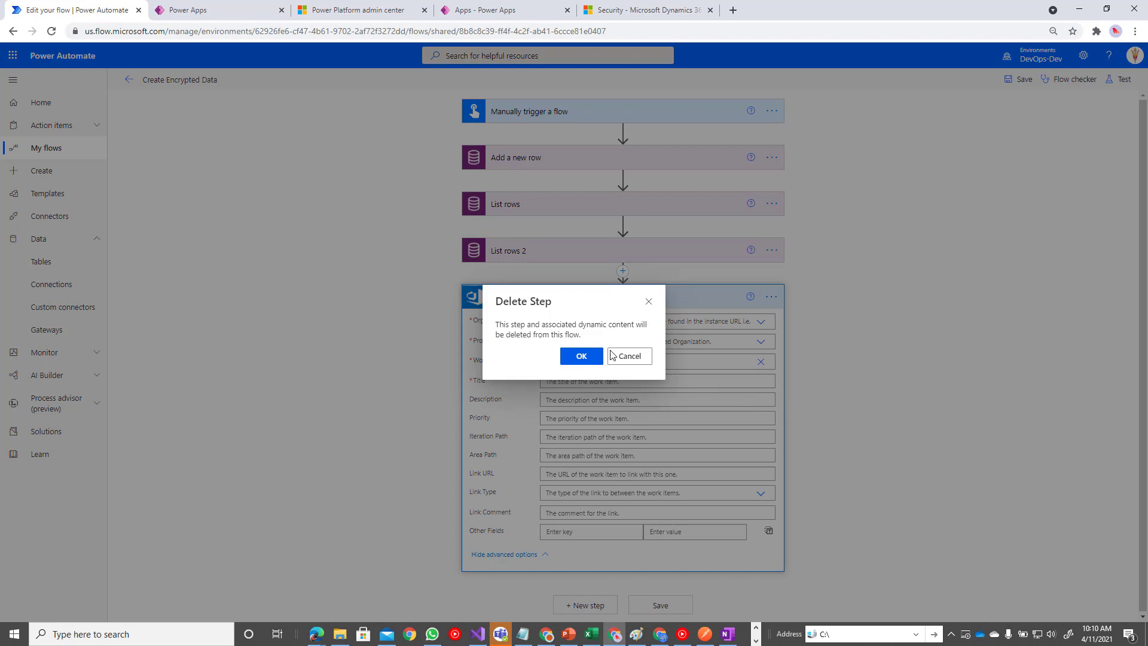
pyautogui.click(589, 356)
# Step: Review the Add a new row values 'This is encrypted' and 'This is not encrypted'
pyautogui.click(554, 159)
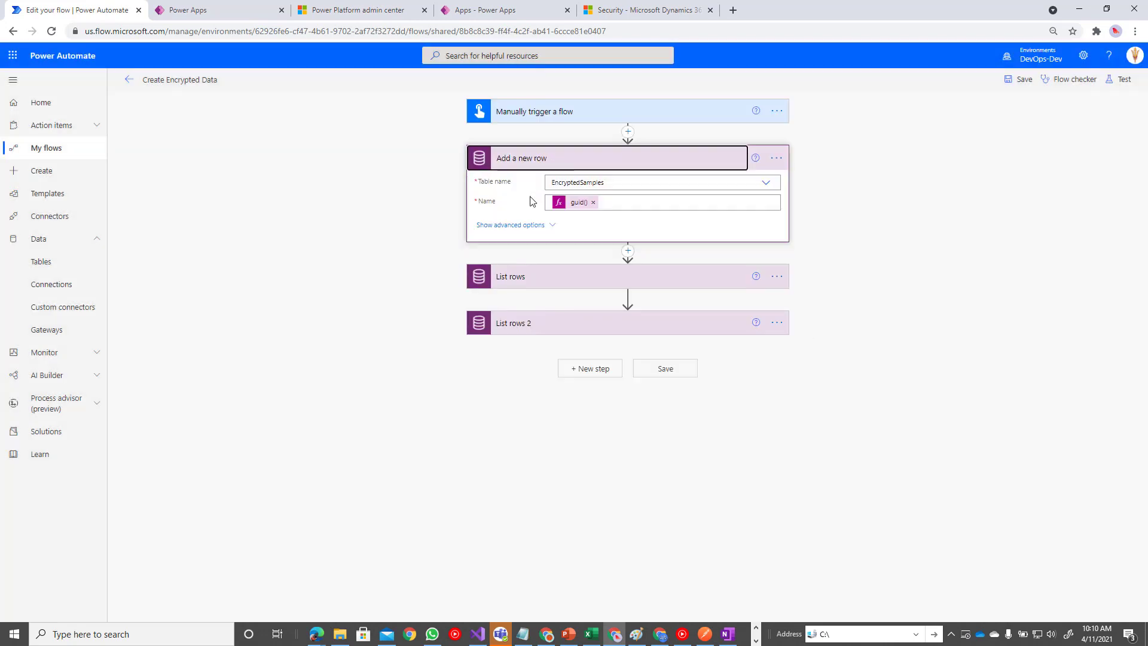
pyautogui.click(510, 224)
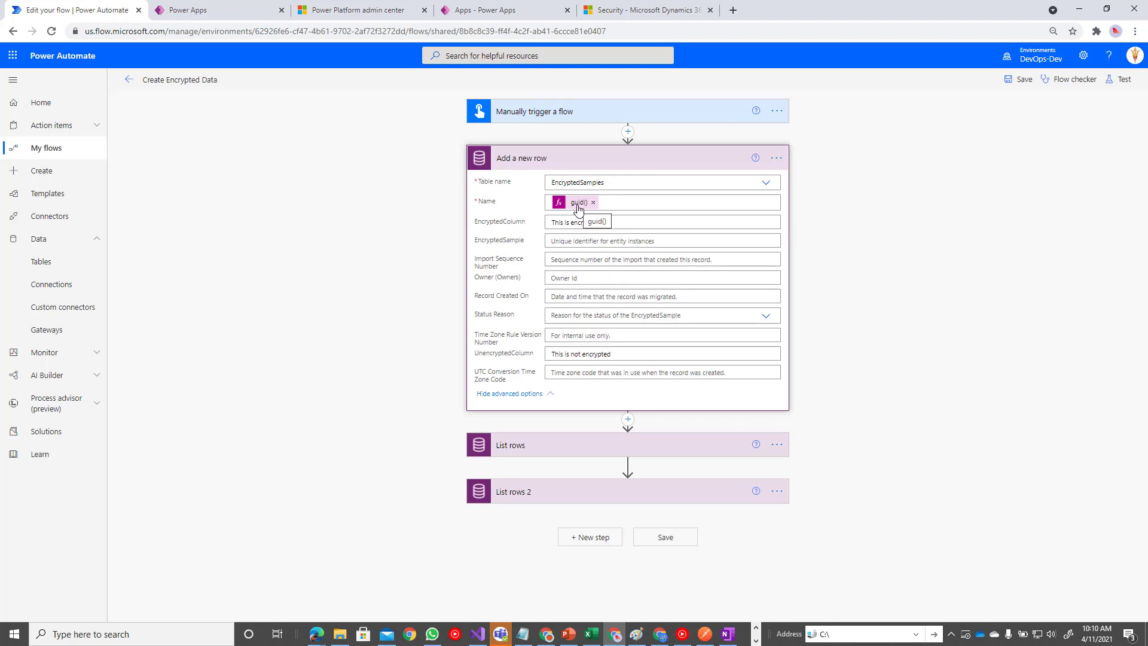
pyautogui.click(587, 223)
pyautogui.tripleClick(587, 222)
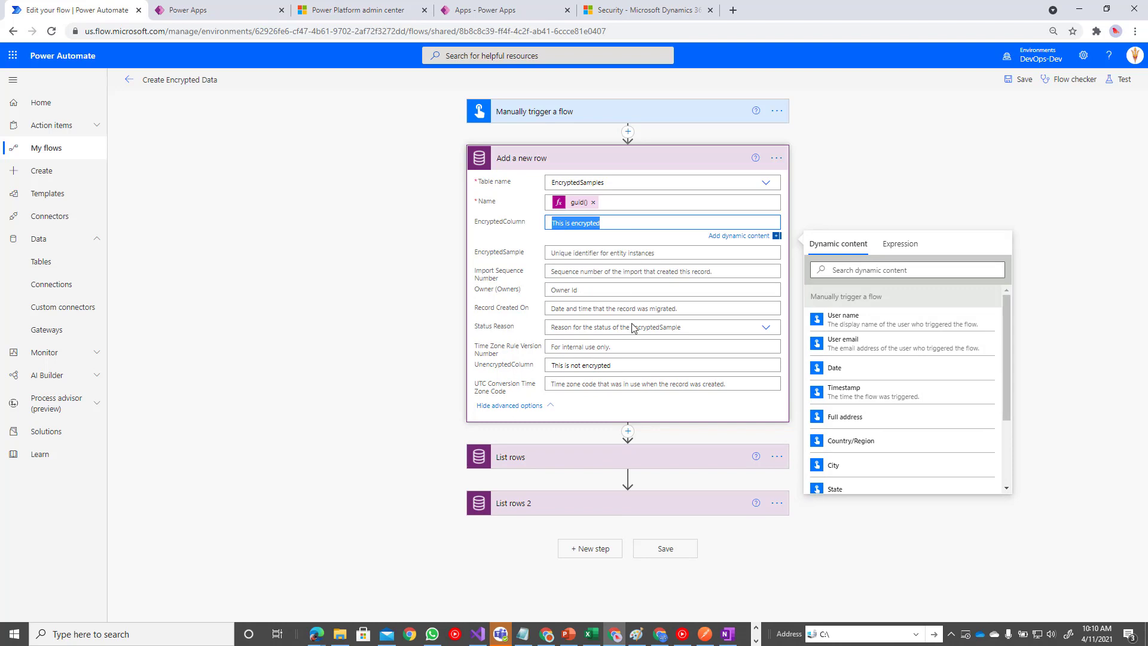
pyautogui.tripleClick(637, 362)
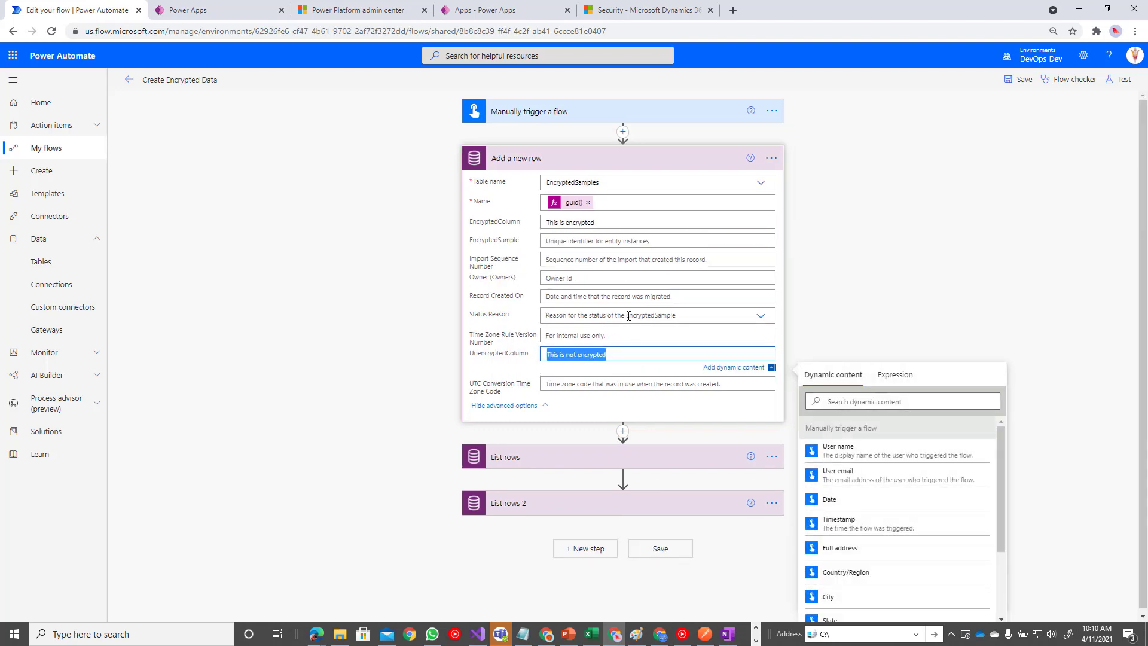
# Step: Expand the List rows and List rows 2 steps to review their filter options
pyautogui.click(541, 454)
pyautogui.click(519, 498)
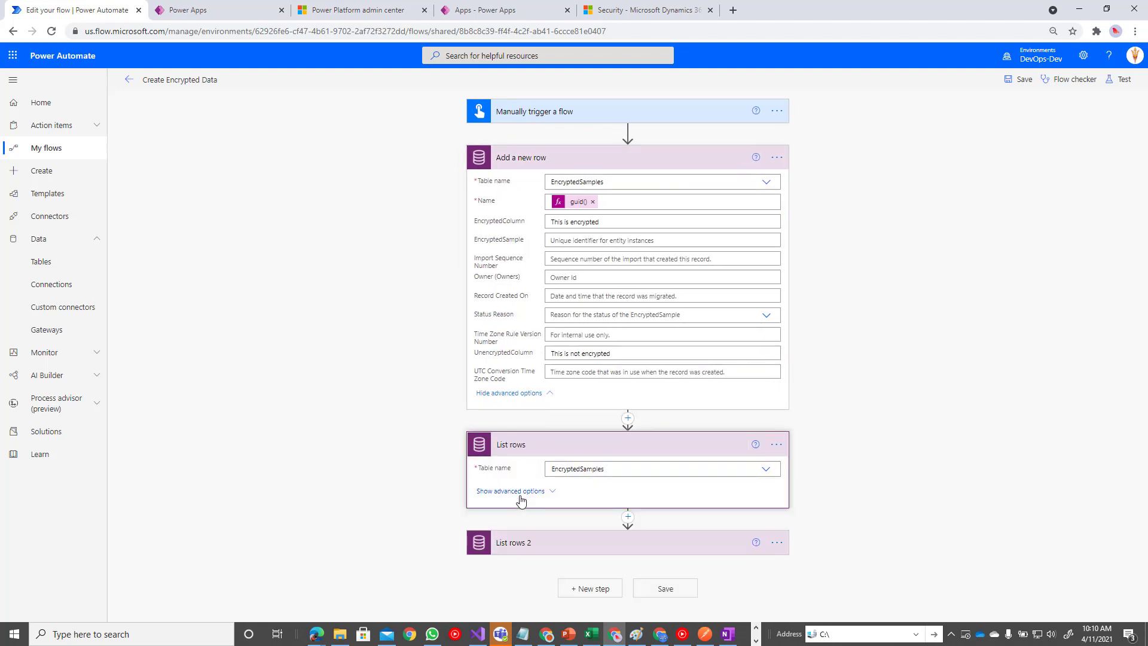
pyautogui.scroll(-2, 484, 487)
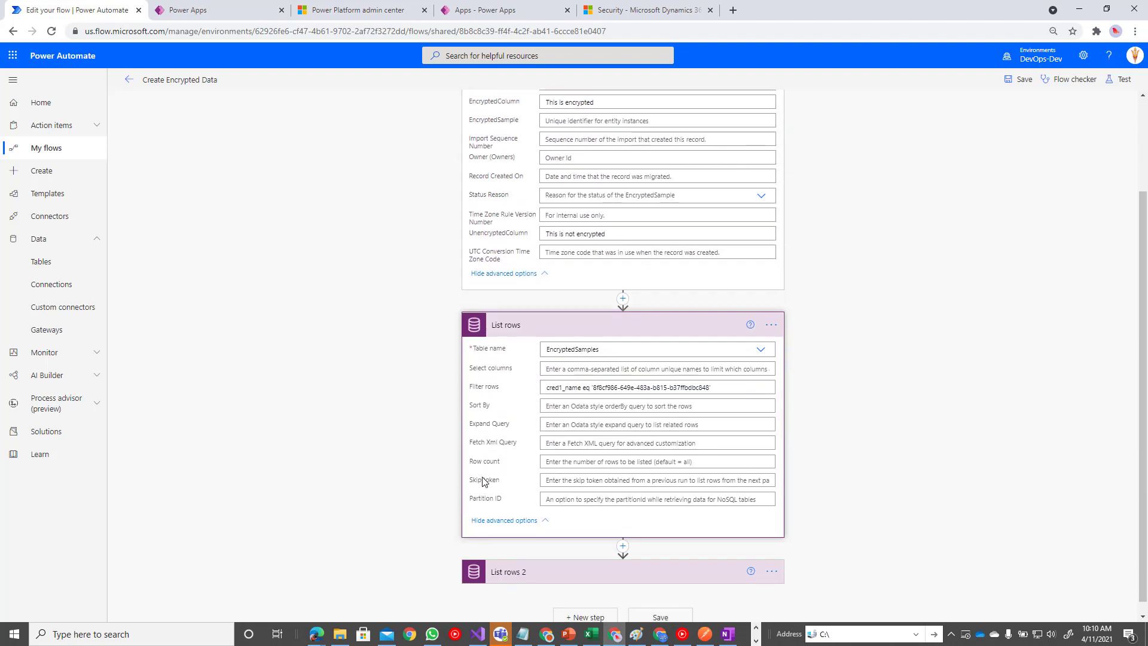
pyautogui.scroll(2, 484, 481)
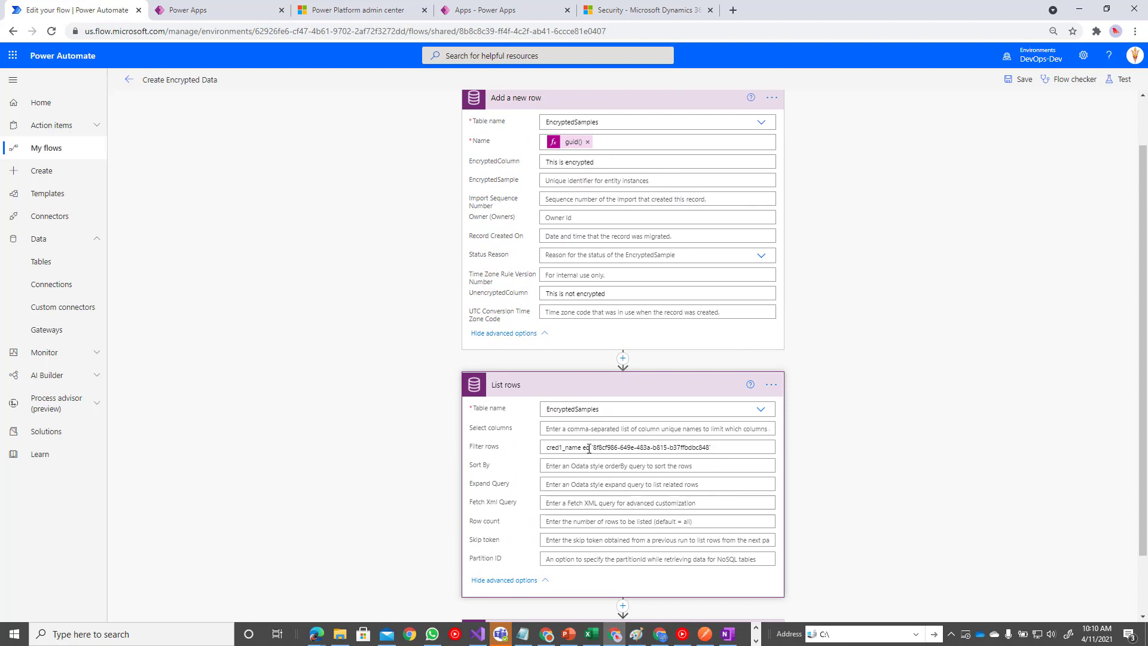
pyautogui.scroll(-2, 604, 418)
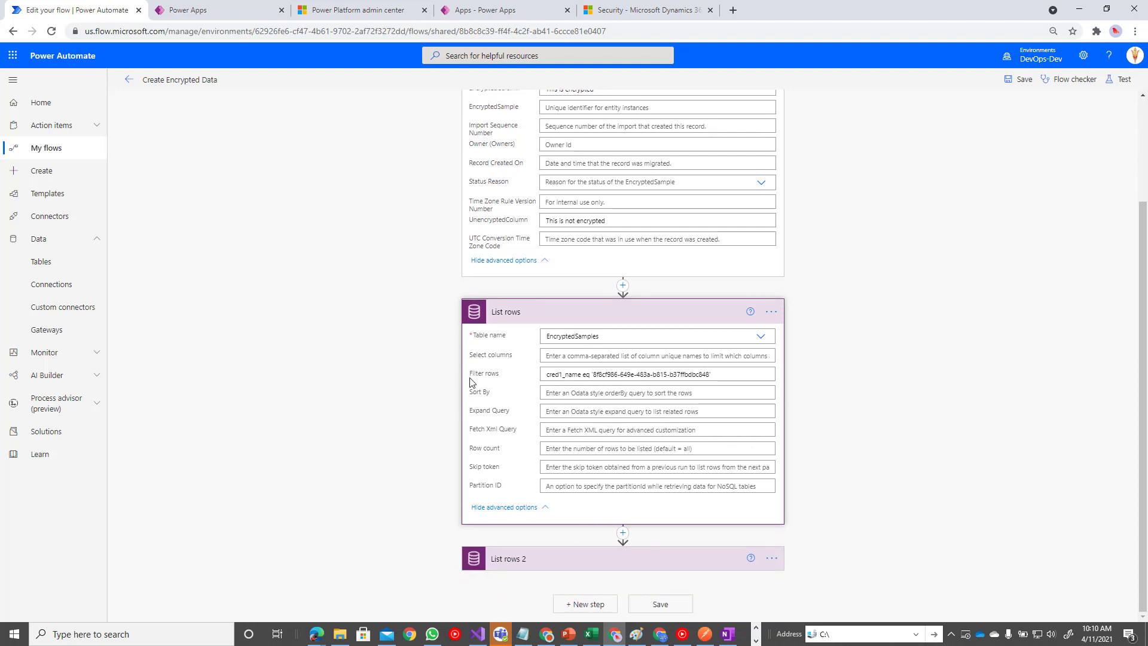
pyautogui.click(525, 560)
pyautogui.click(506, 555)
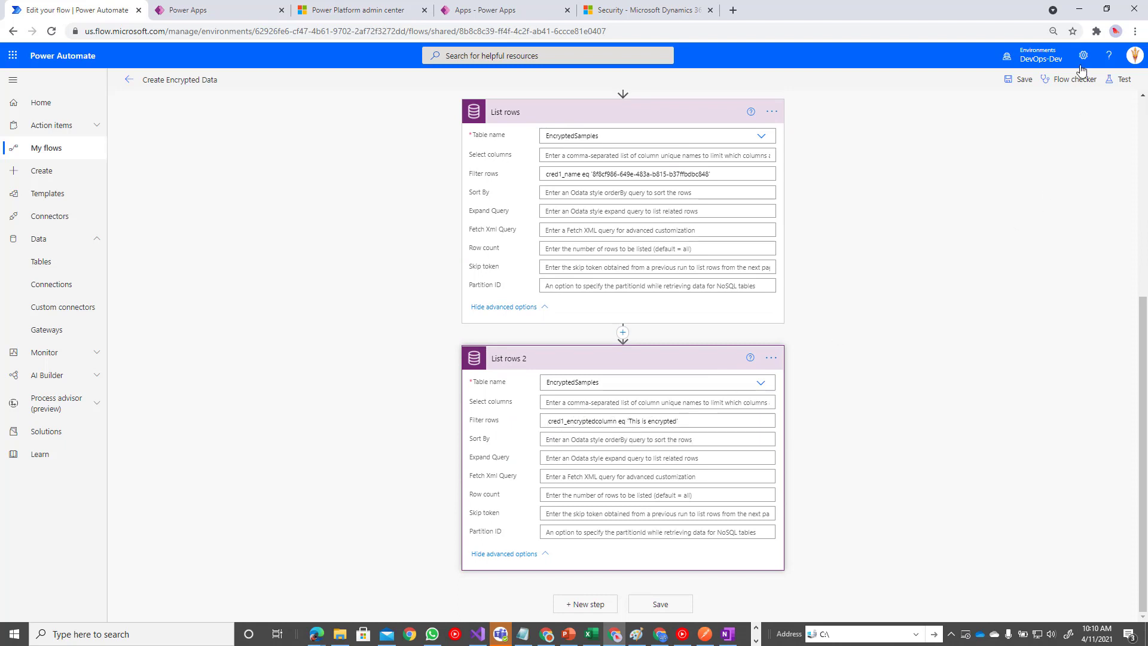
# Step: Run a manual test of Create Encrypted Data and view its run history
pyautogui.click(1120, 79)
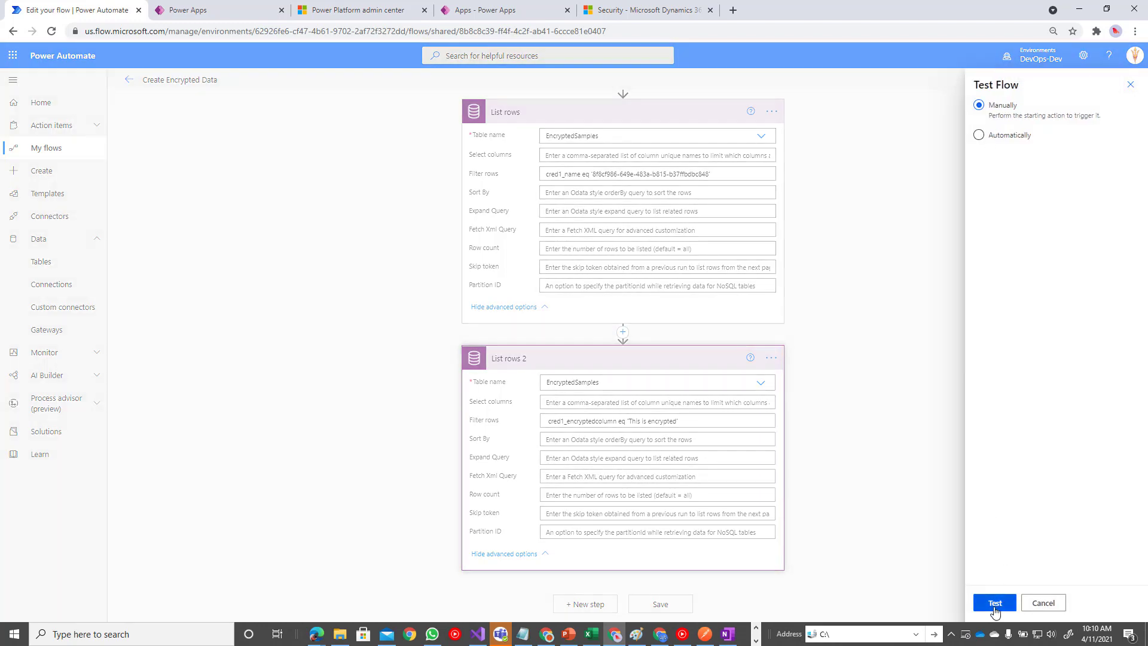
pyautogui.click(993, 603)
pyautogui.click(994, 605)
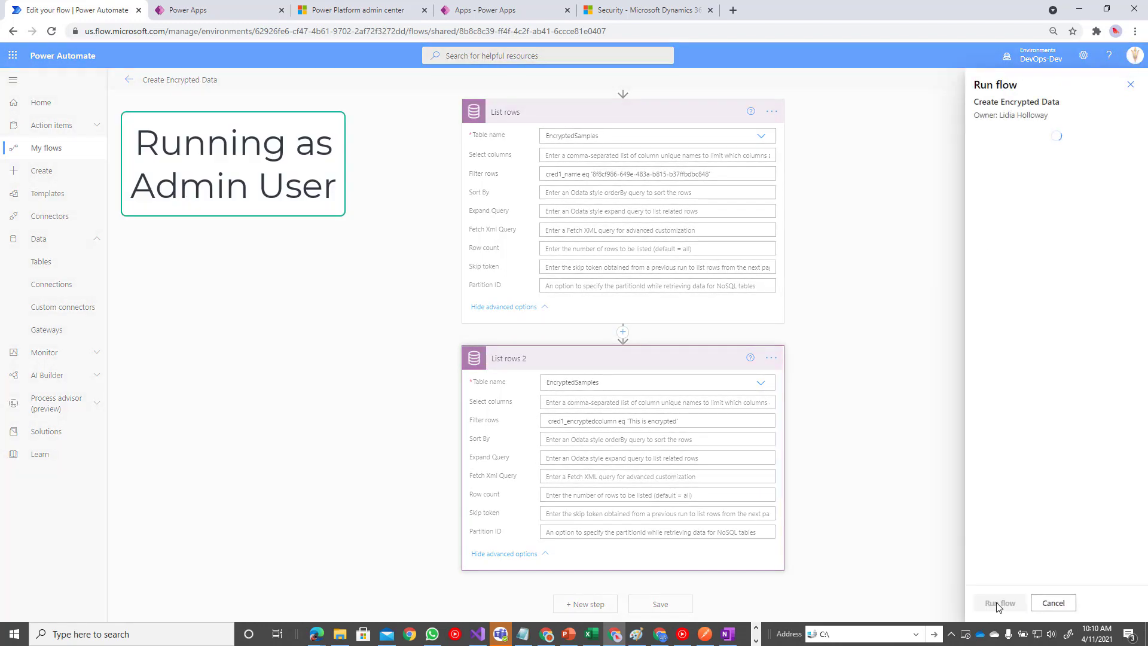
pyautogui.click(997, 604)
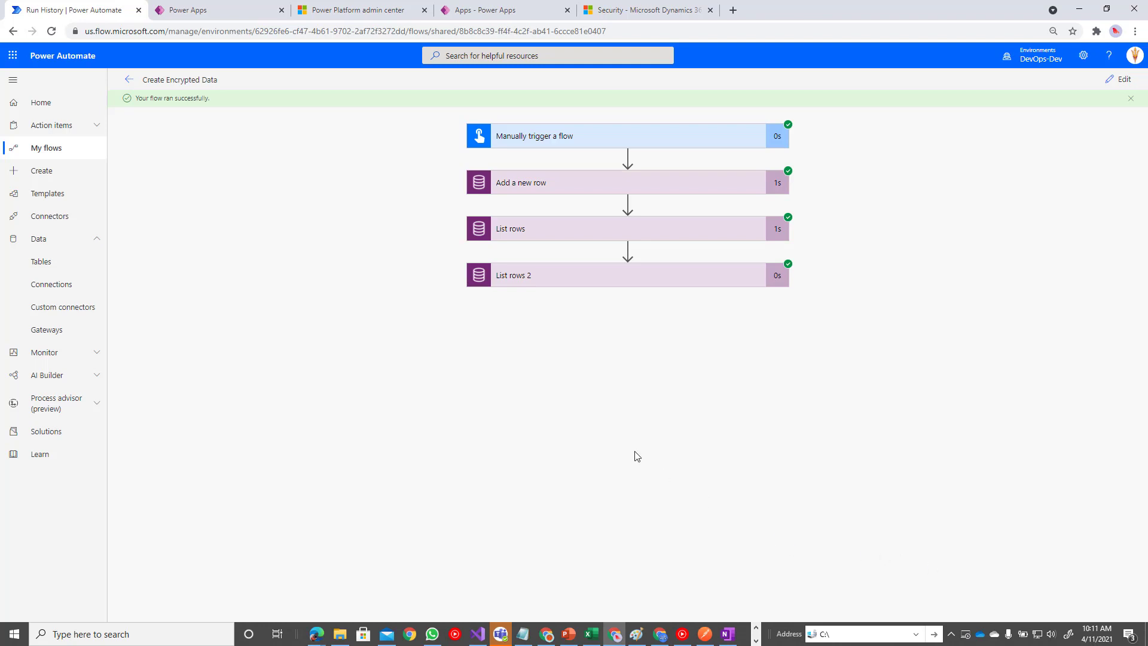
pyautogui.hotkey('alt', 'Tab')
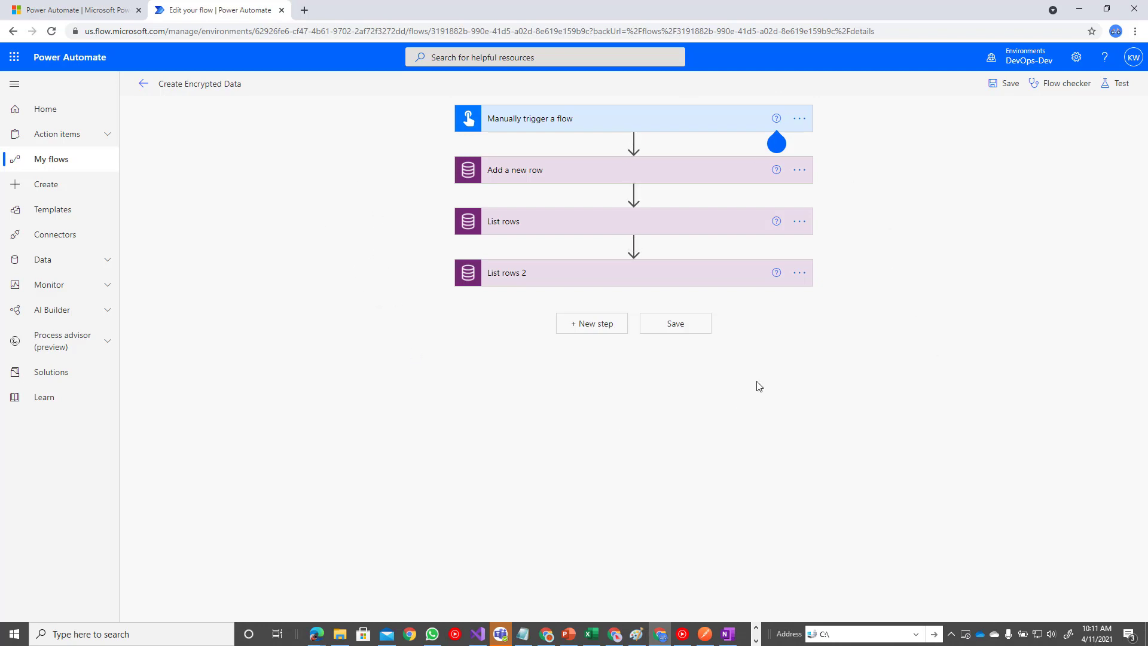
# Step: Test-run the second session's flow and read the Forbidden permission error on Add a new row
pyautogui.click(1117, 83)
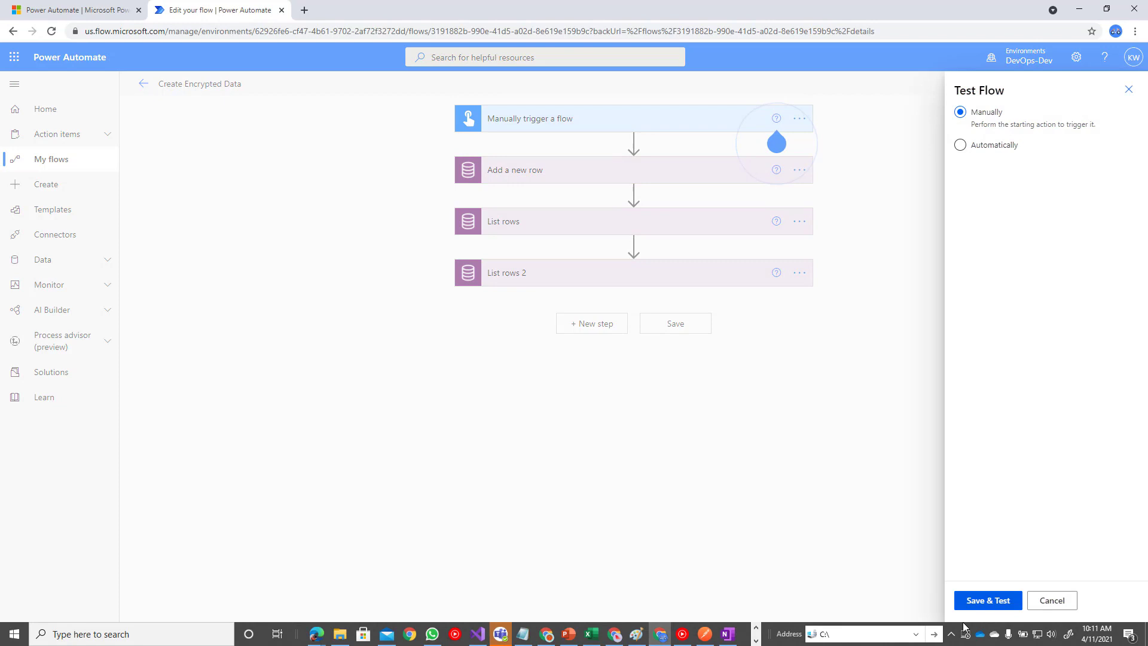
pyautogui.click(974, 602)
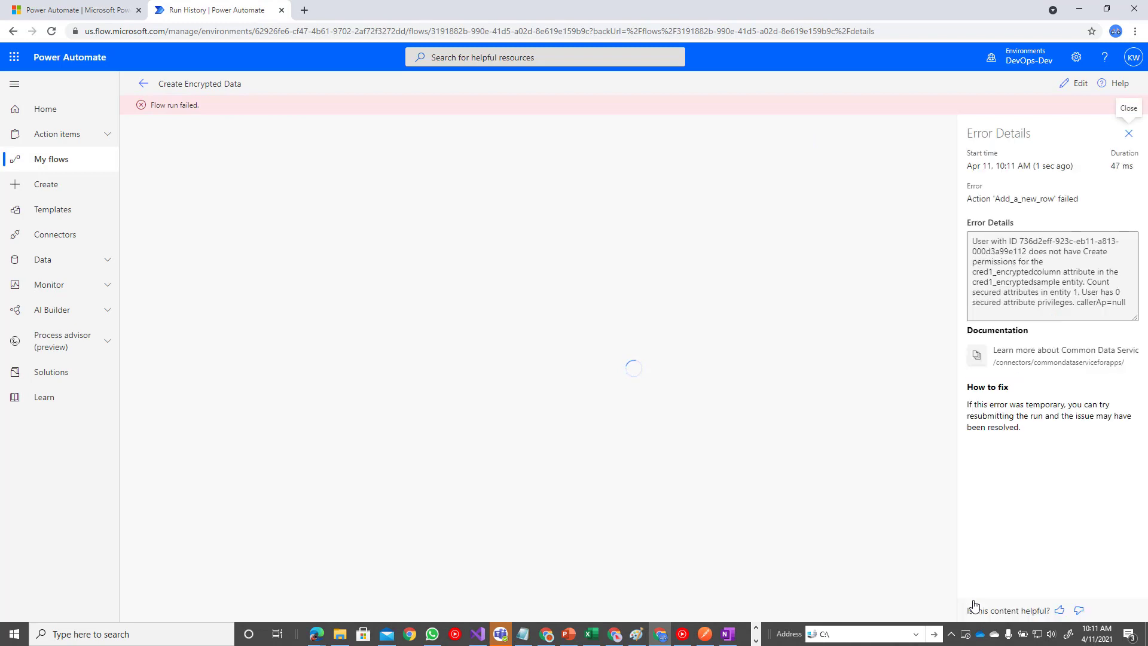
pyautogui.click(527, 204)
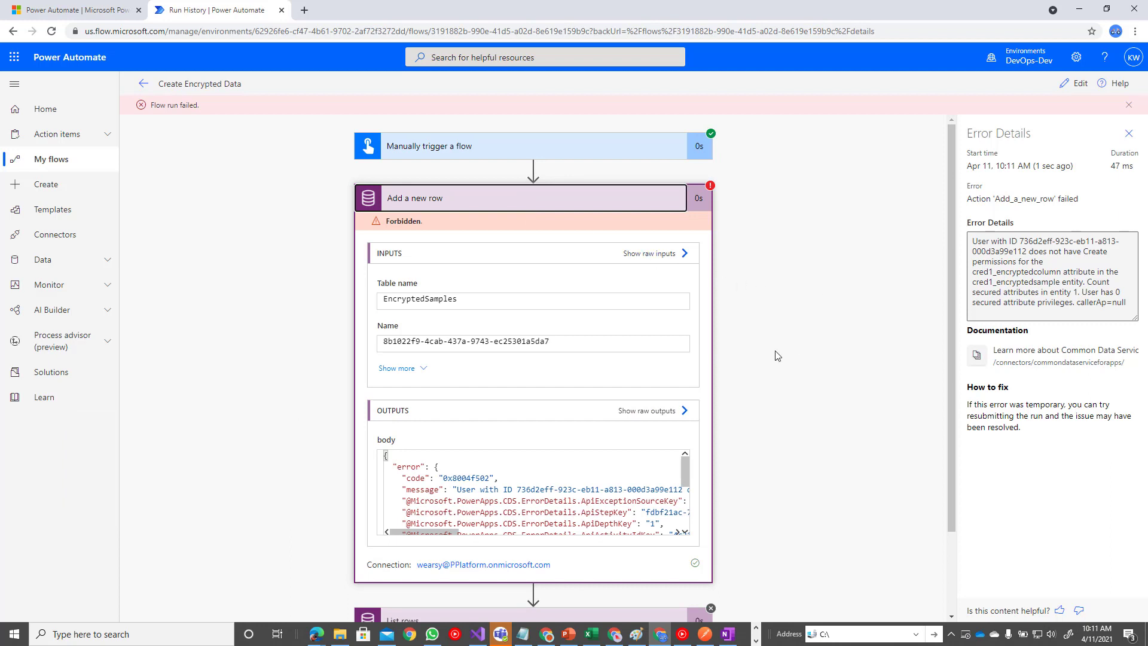
pyautogui.moveTo(426, 536); pyautogui.dragTo(543, 534)
pyautogui.hscroll(-5, 544, 526)
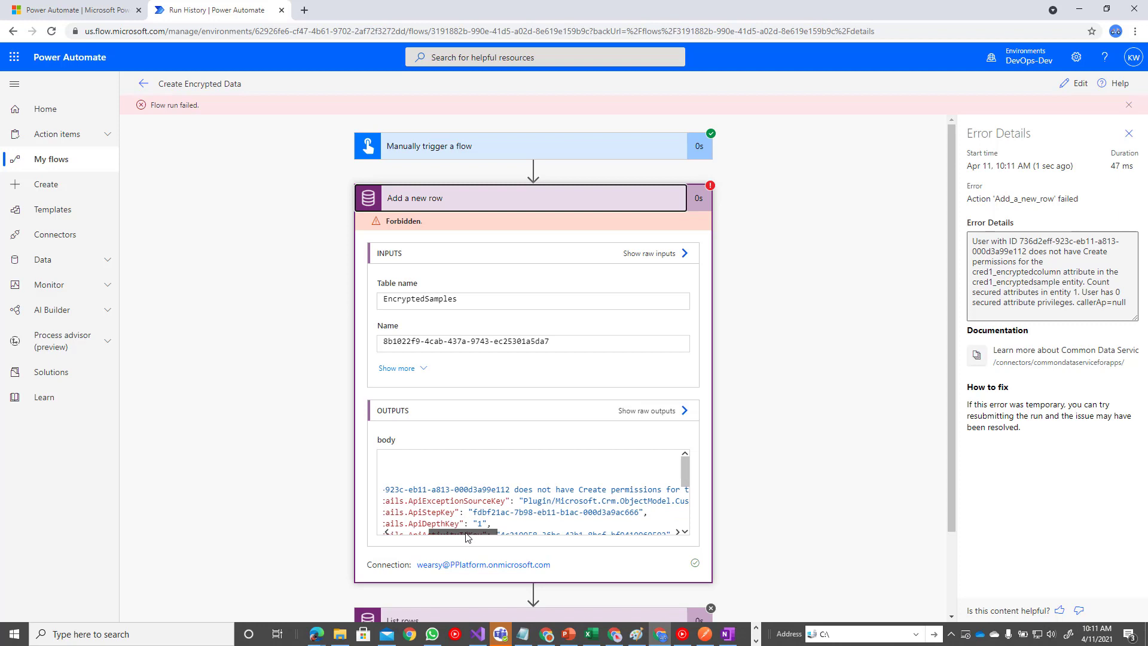
pyautogui.hscroll(4, 544, 521)
pyautogui.hscroll(-10, 545, 520)
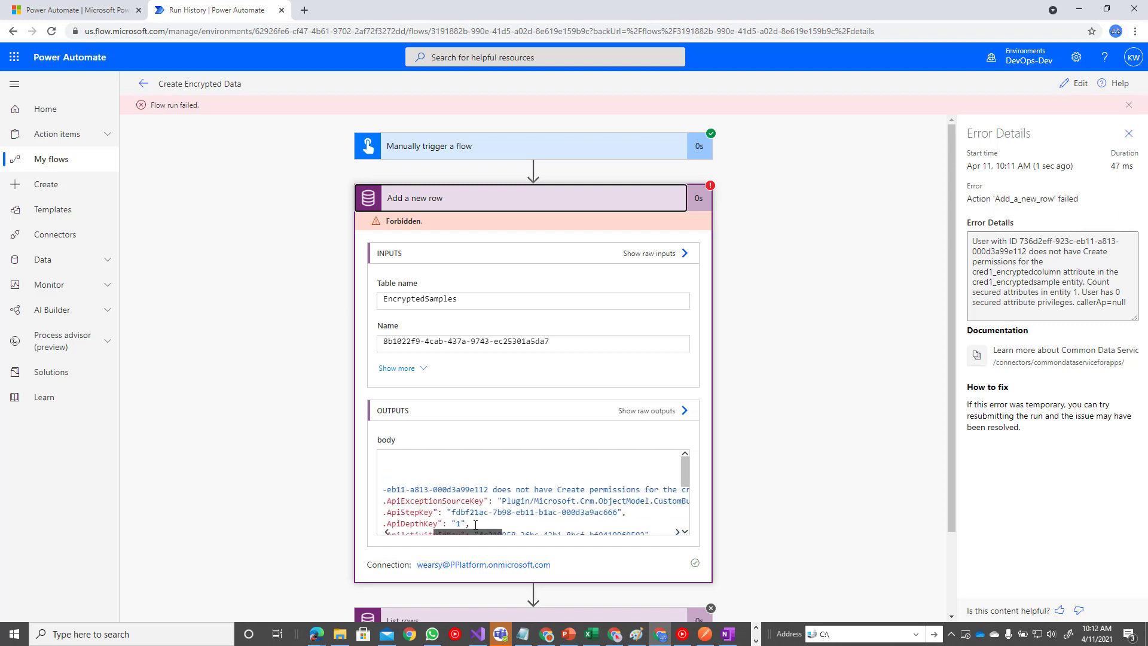
pyautogui.moveTo(443, 530); pyautogui.dragTo(610, 532)
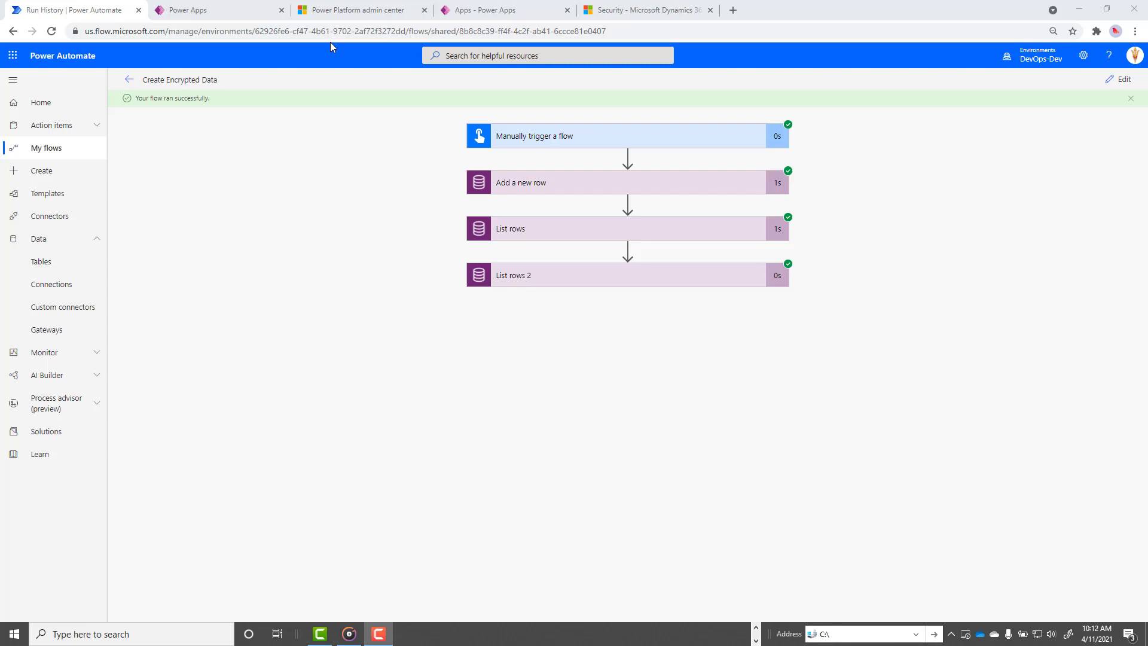
# Step: Navigate via Advanced Settings to Settings > Security > Field Security Profiles
pyautogui.click(340, 10)
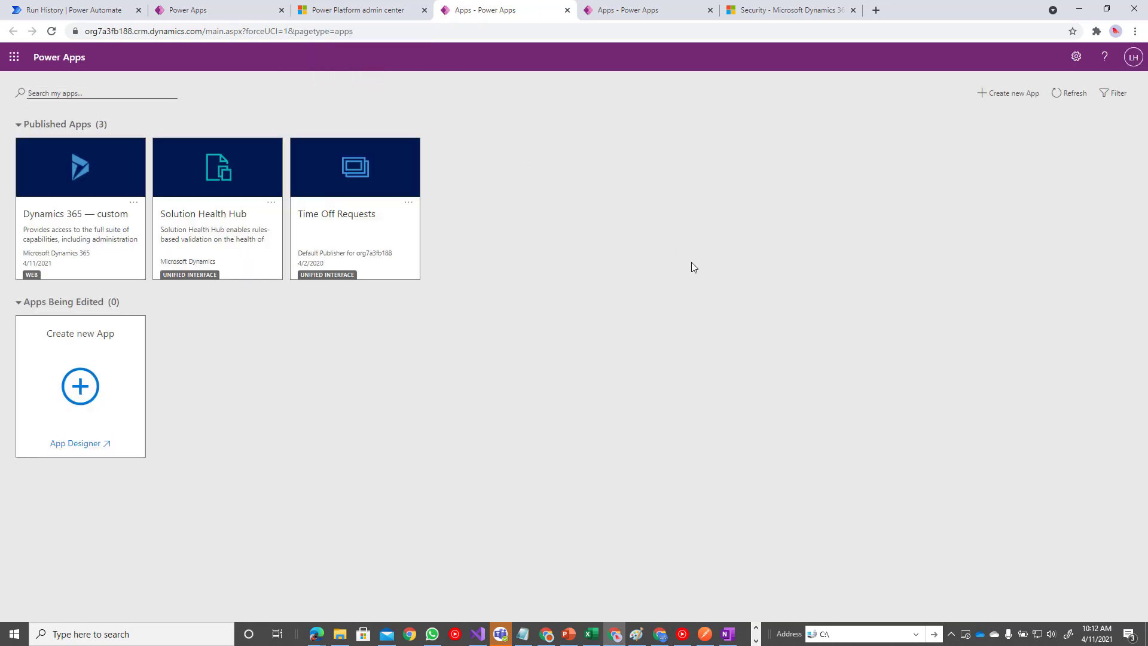
pyautogui.click(1076, 57)
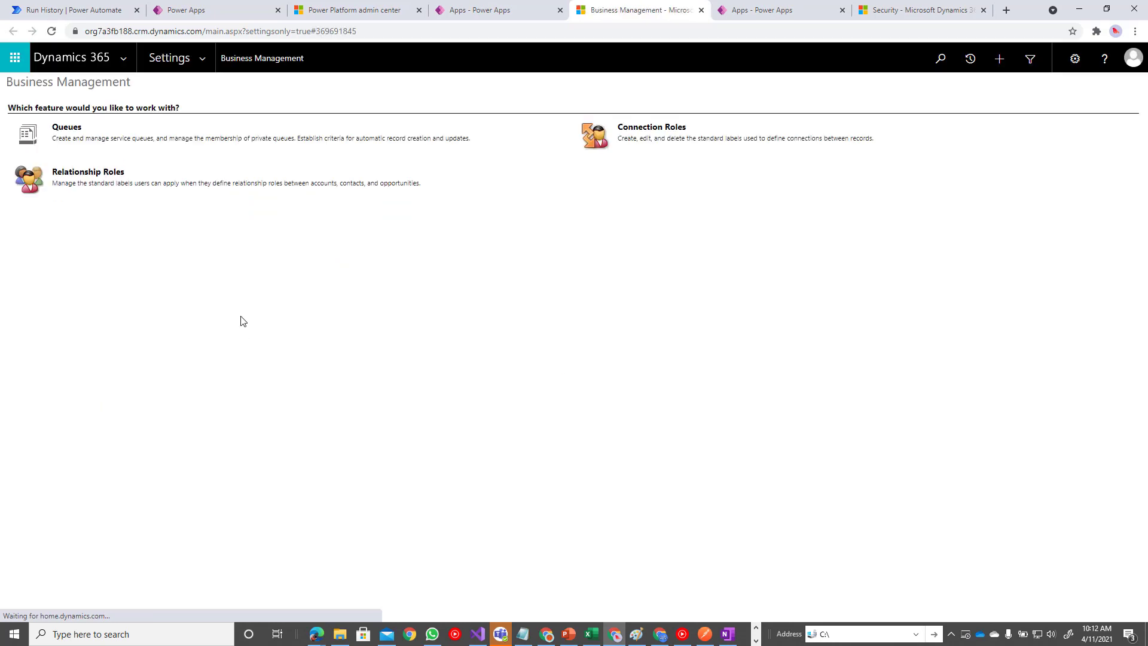
pyautogui.click(202, 59)
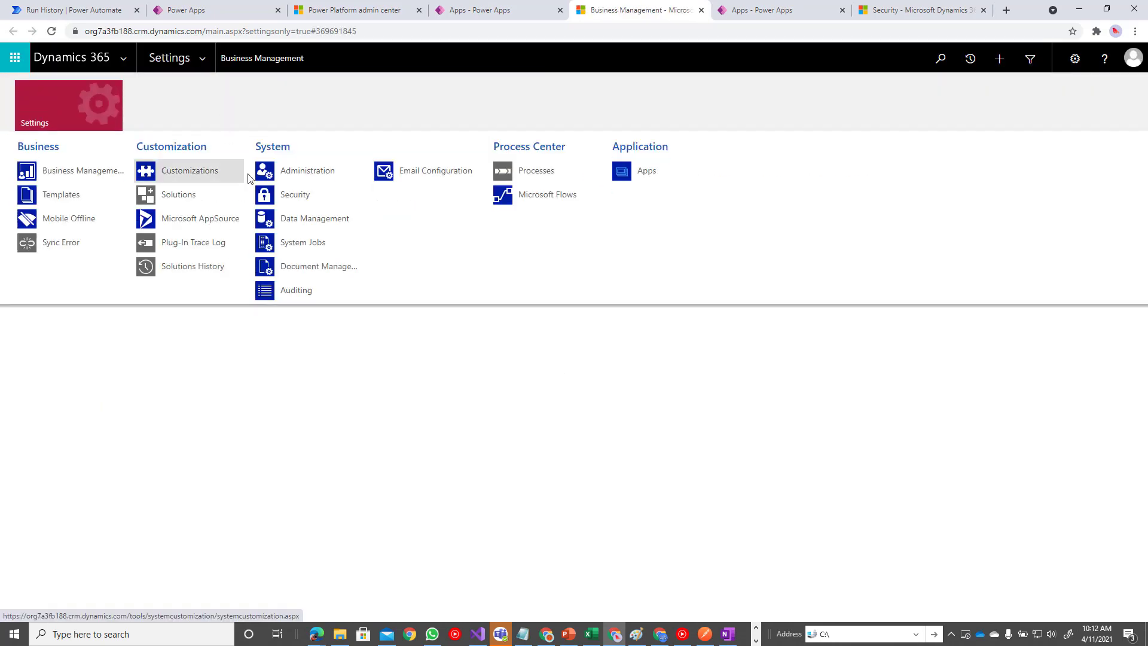
pyautogui.click(286, 198)
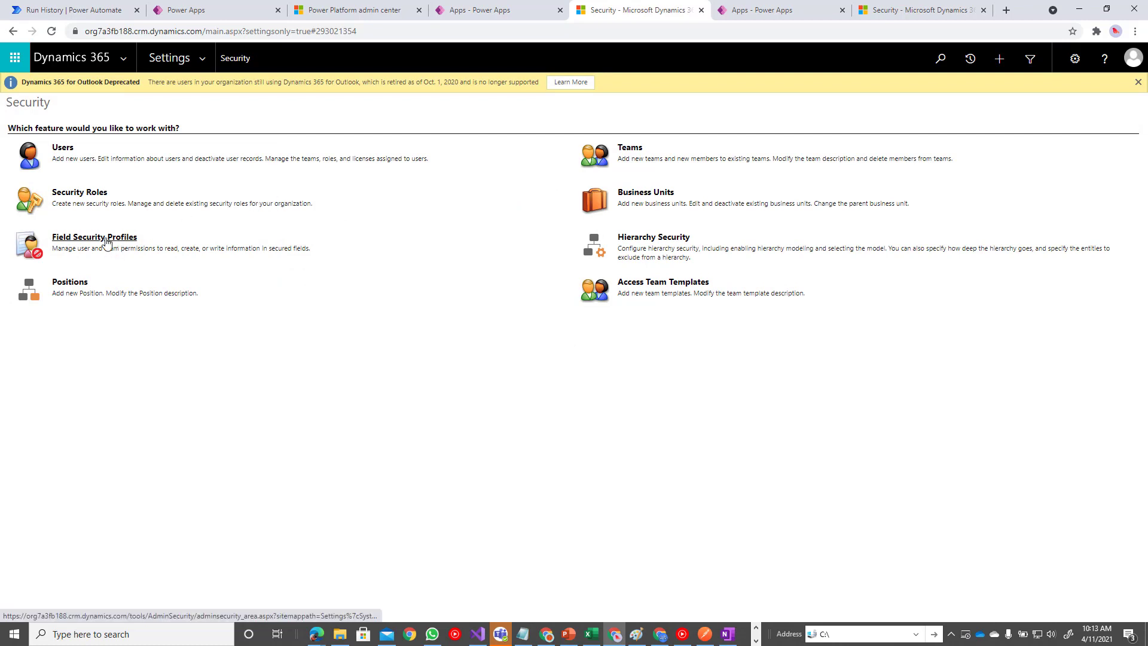
pyautogui.click(107, 240)
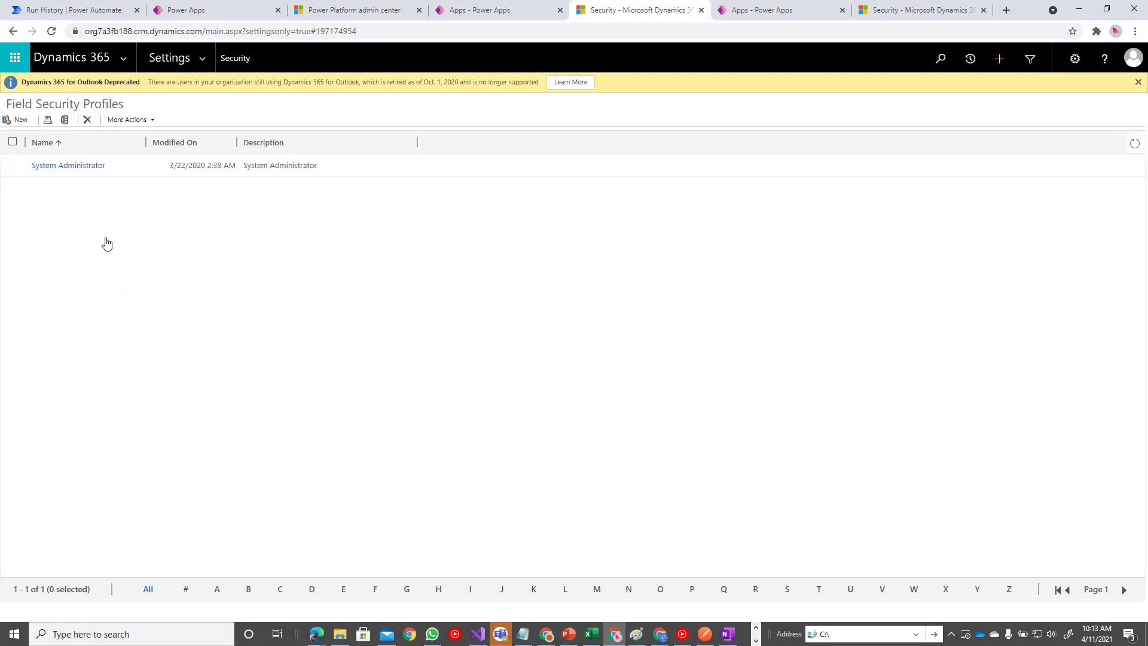
# Step: Create and save a new field security profile named 'Encrypted Sample Role'
pyautogui.click(17, 120)
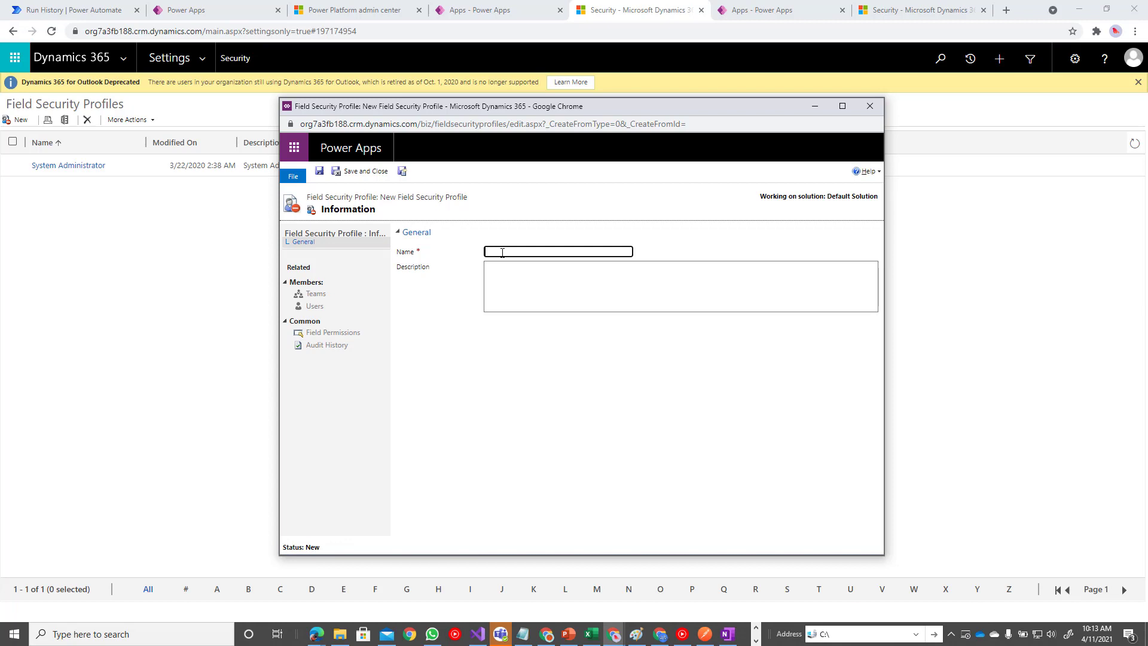
pyautogui.write('Encrypted Sample Role')
pyautogui.click(315, 309)
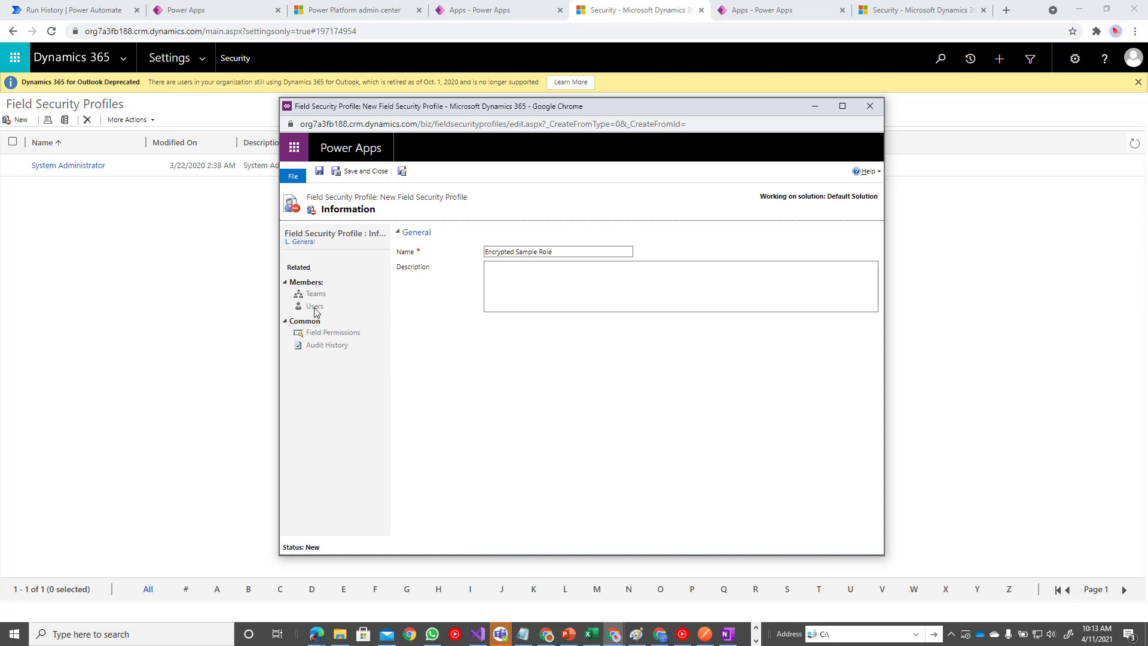
pyautogui.click(319, 171)
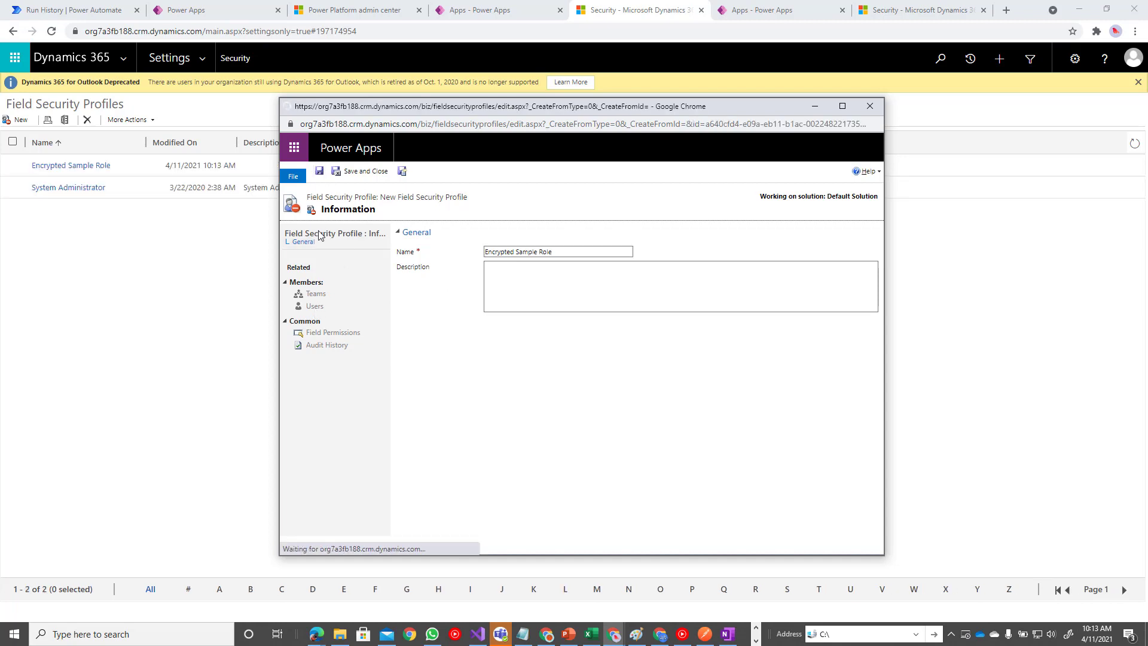
# Step: Search for the non-admin user and add them as a member of the profile
pyautogui.click(320, 312)
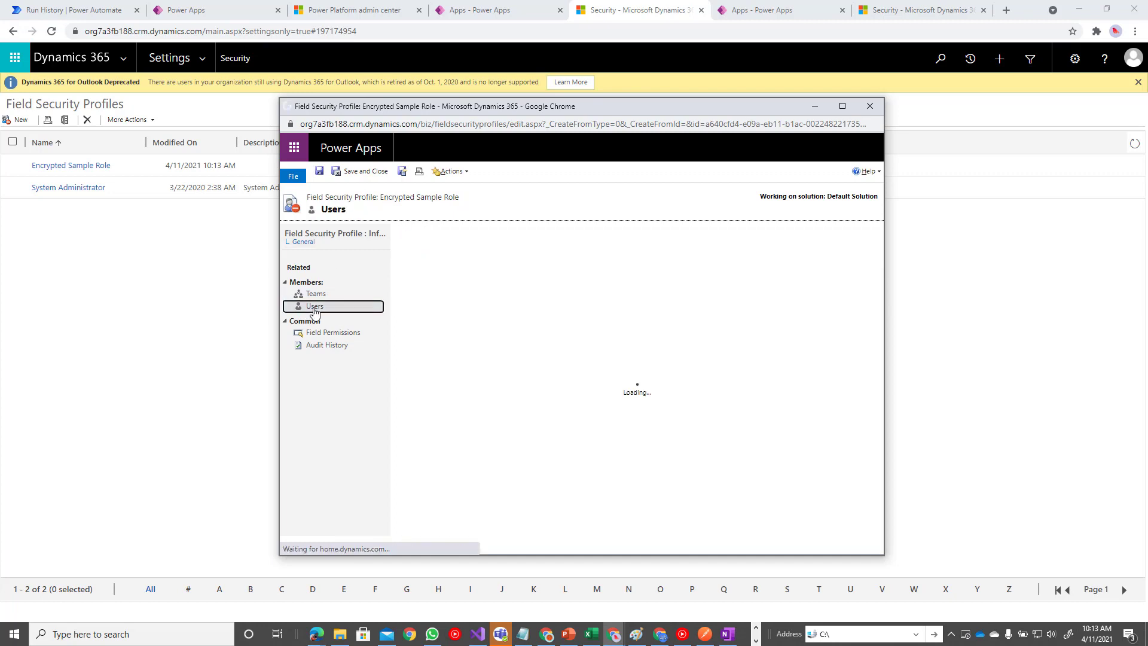
pyautogui.click(407, 249)
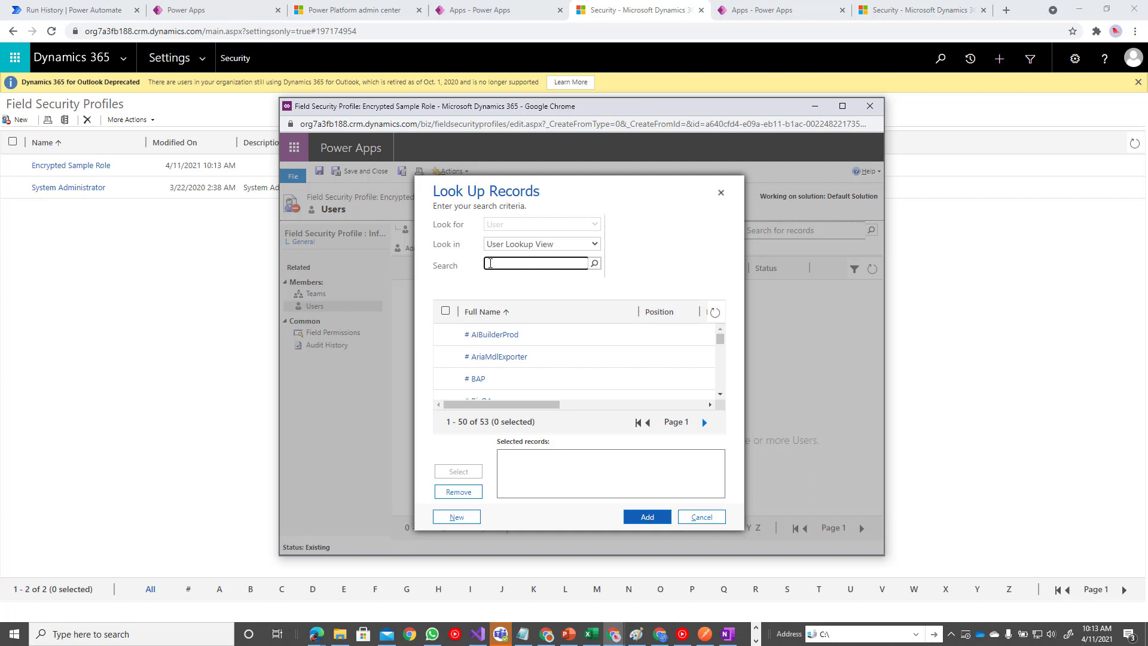
pyautogui.click(490, 263)
pyautogui.write('Weary')
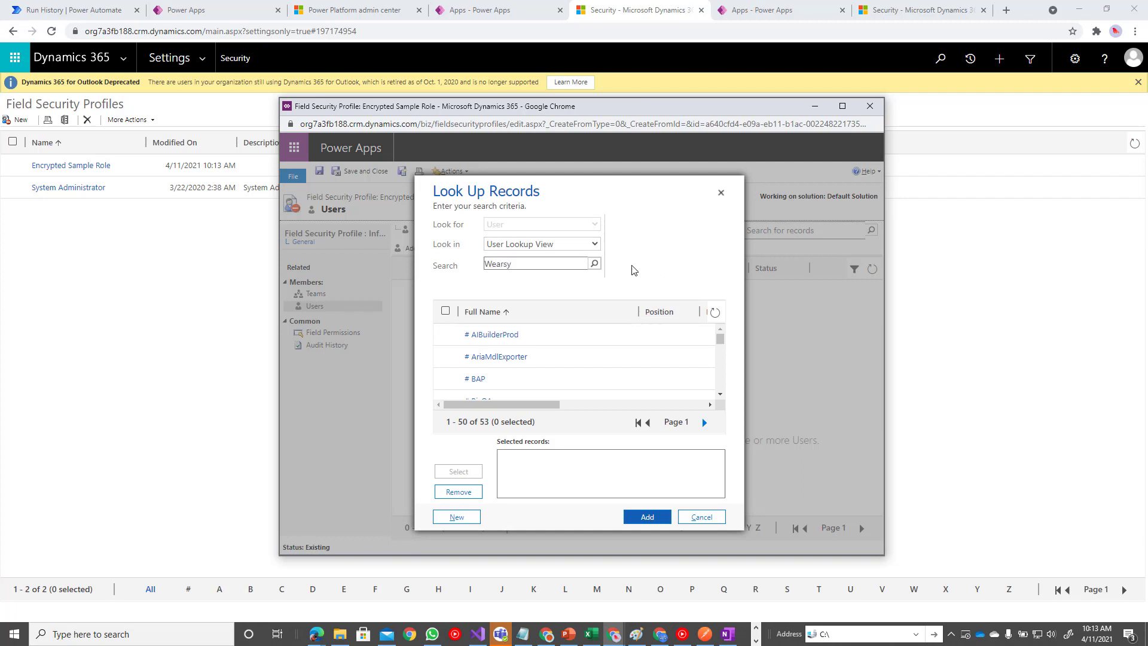
pyautogui.click(594, 264)
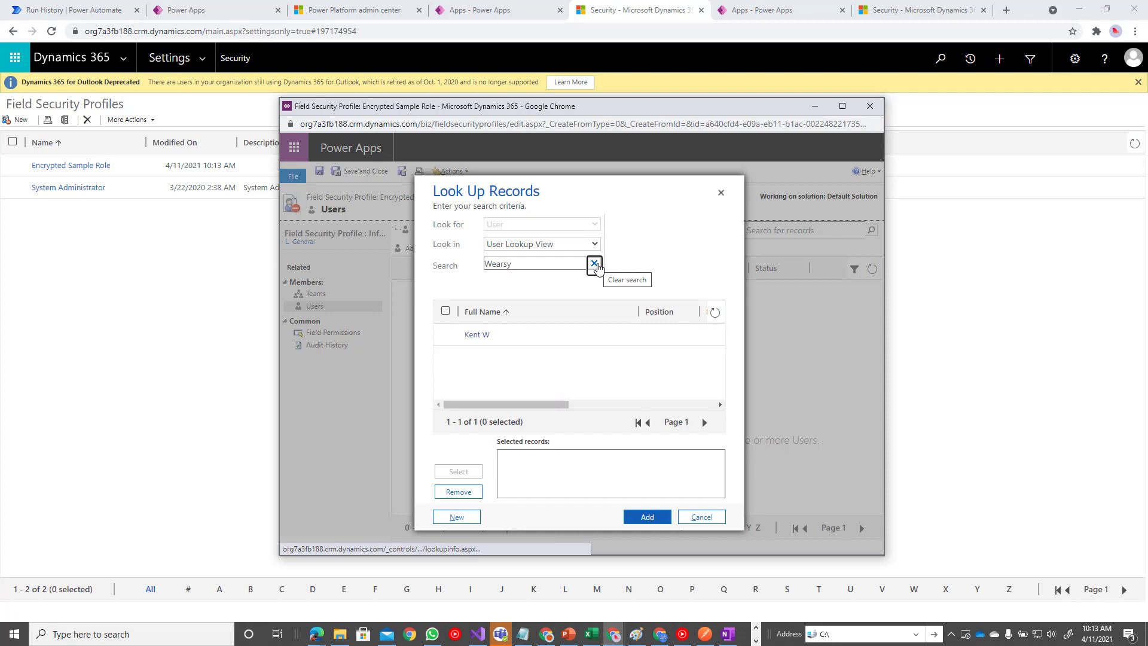
pyautogui.click(445, 333)
pyautogui.click(472, 477)
pyautogui.click(644, 520)
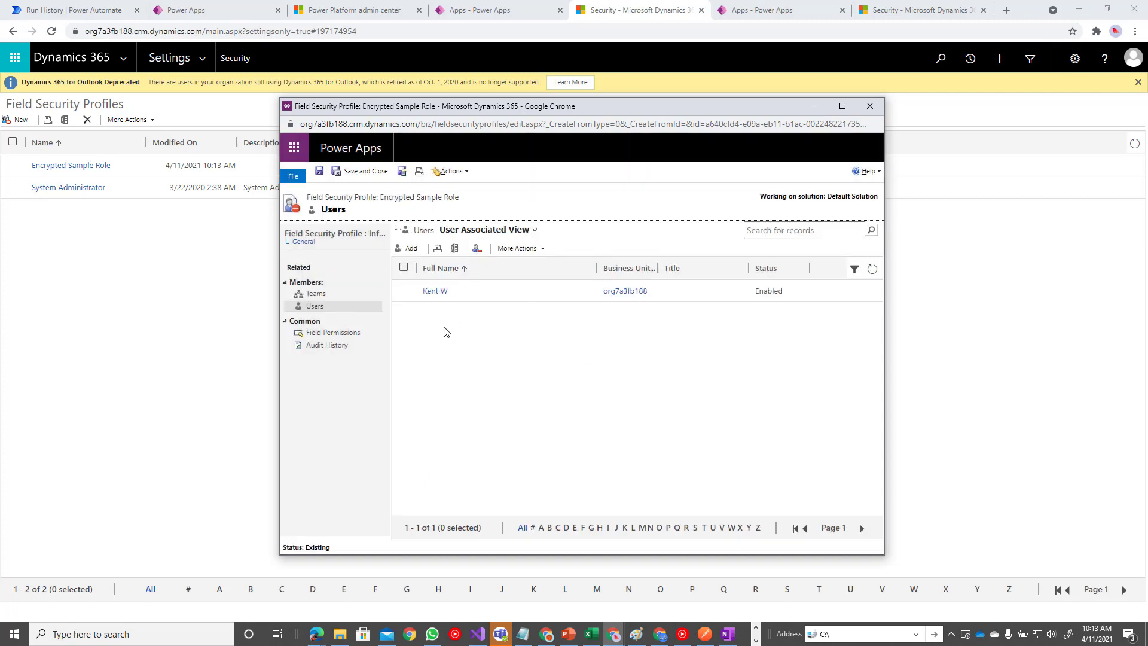
# Step: Set Allow Read and Allow Create to Yes for cred1_encryptedcolumn in the profile's field permissions
pyautogui.click(372, 334)
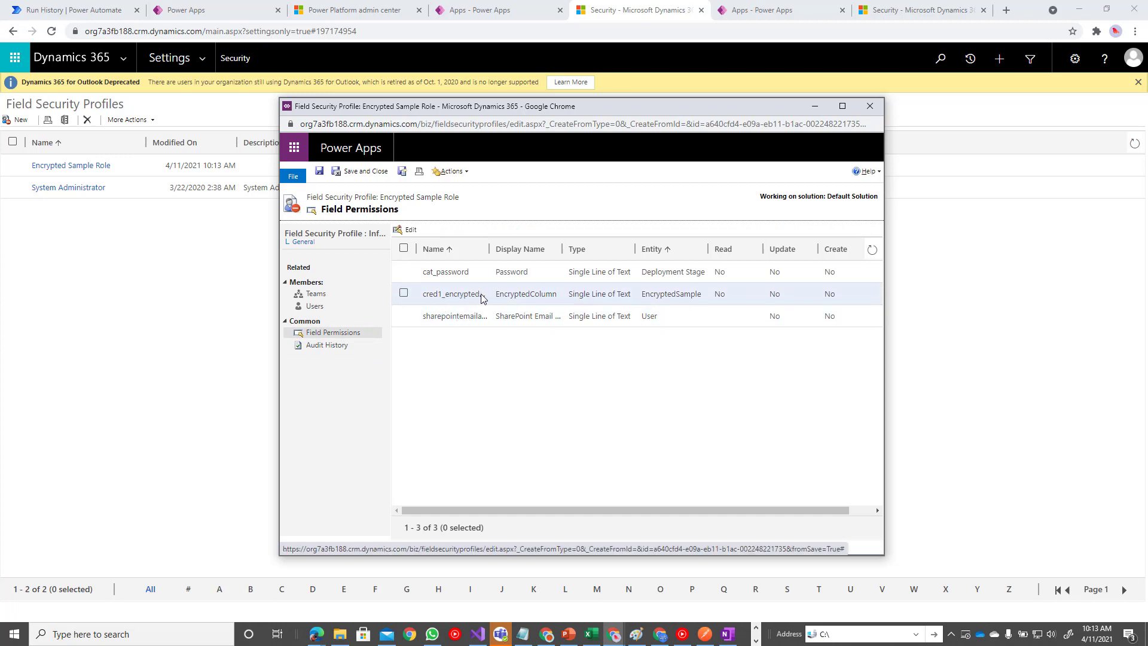
pyautogui.click(404, 296)
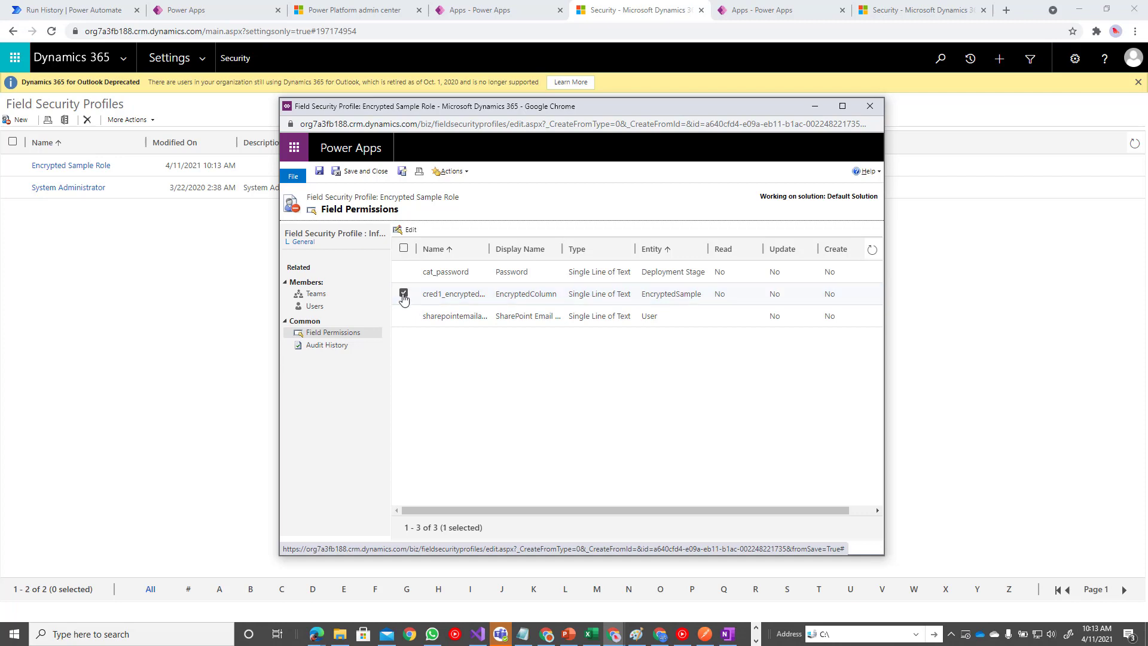
pyautogui.click(451, 296)
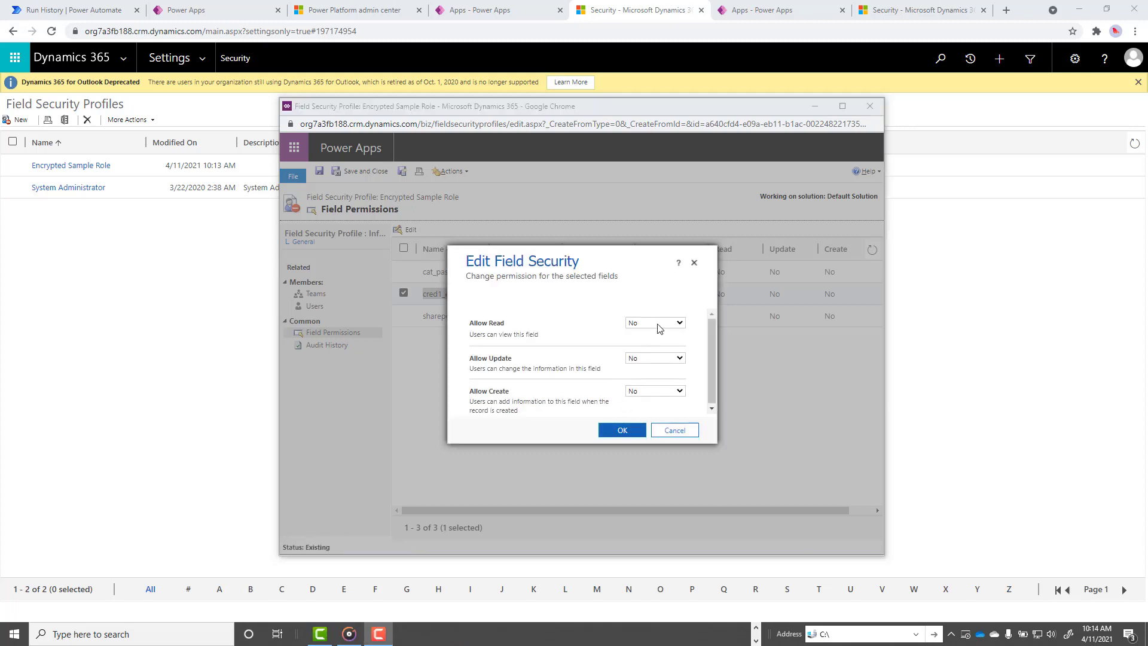
pyautogui.click(662, 322)
pyautogui.click(652, 341)
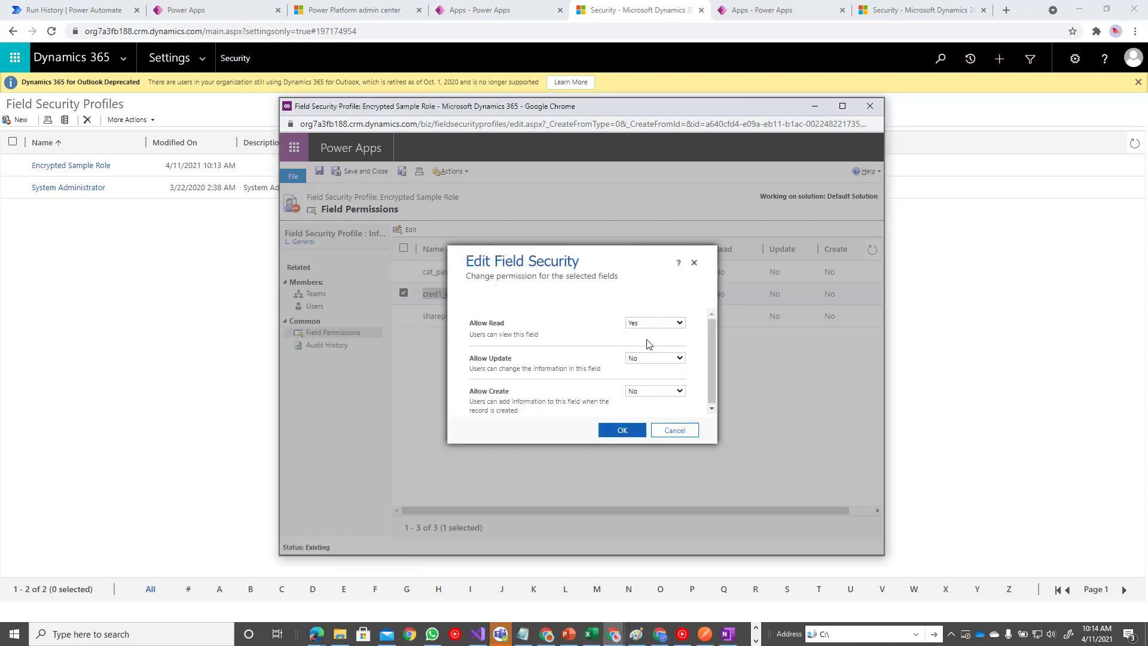
pyautogui.click(639, 391)
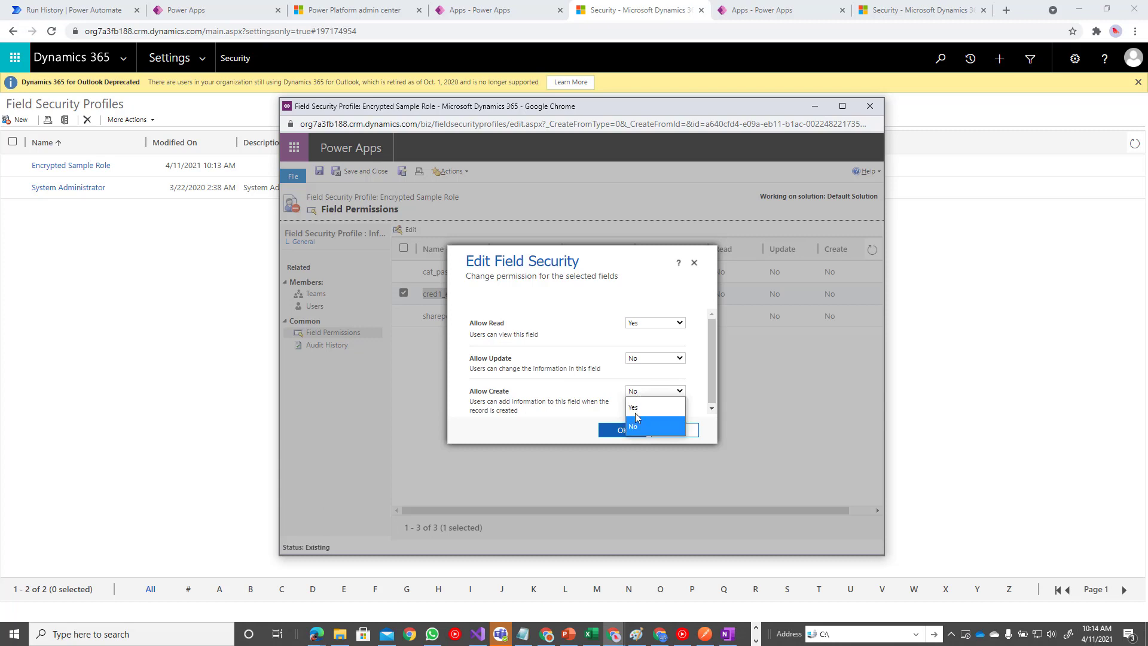
pyautogui.click(637, 414)
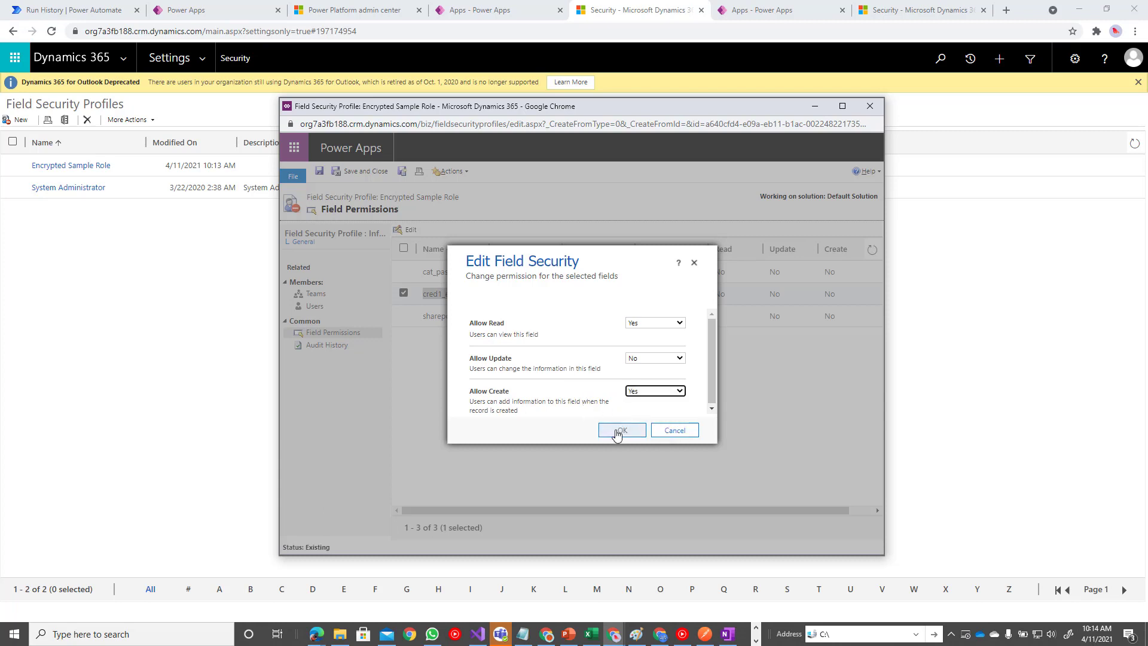
pyautogui.click(619, 432)
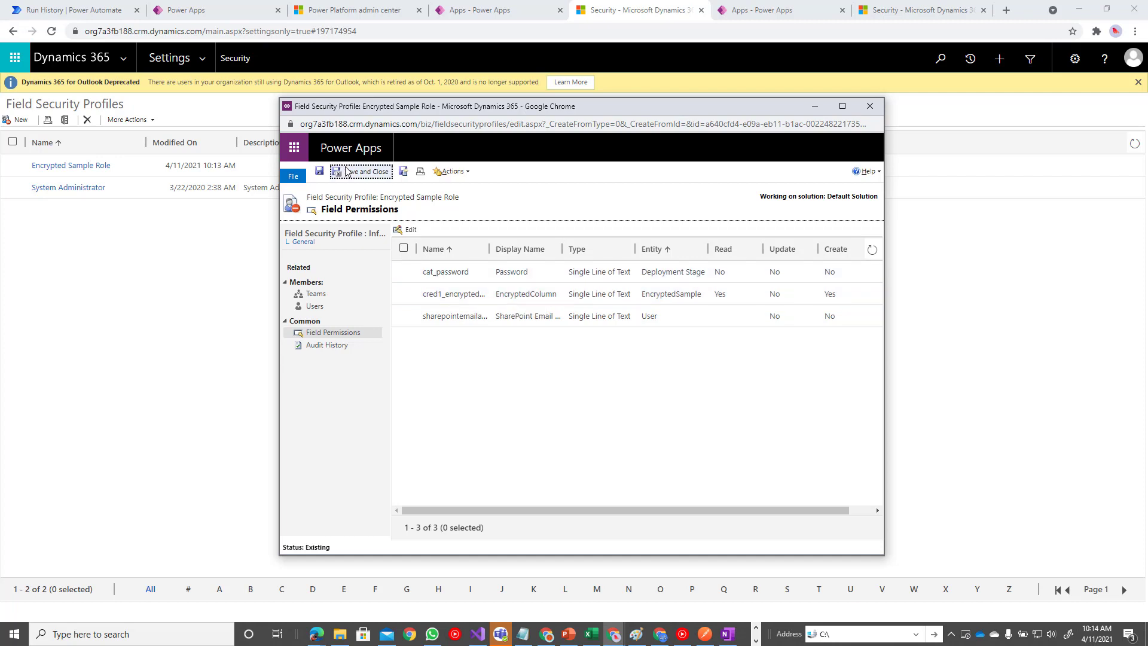
# Step: Close the profile window and rerun a manual test of the flow
pyautogui.click(870, 108)
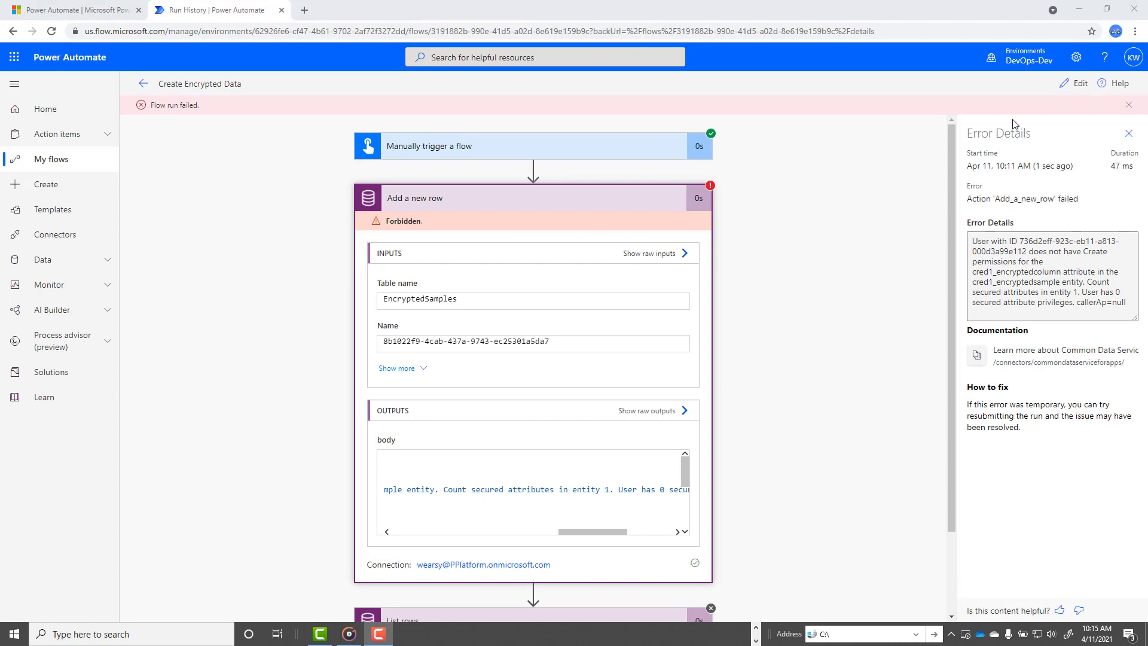
pyautogui.click(1076, 83)
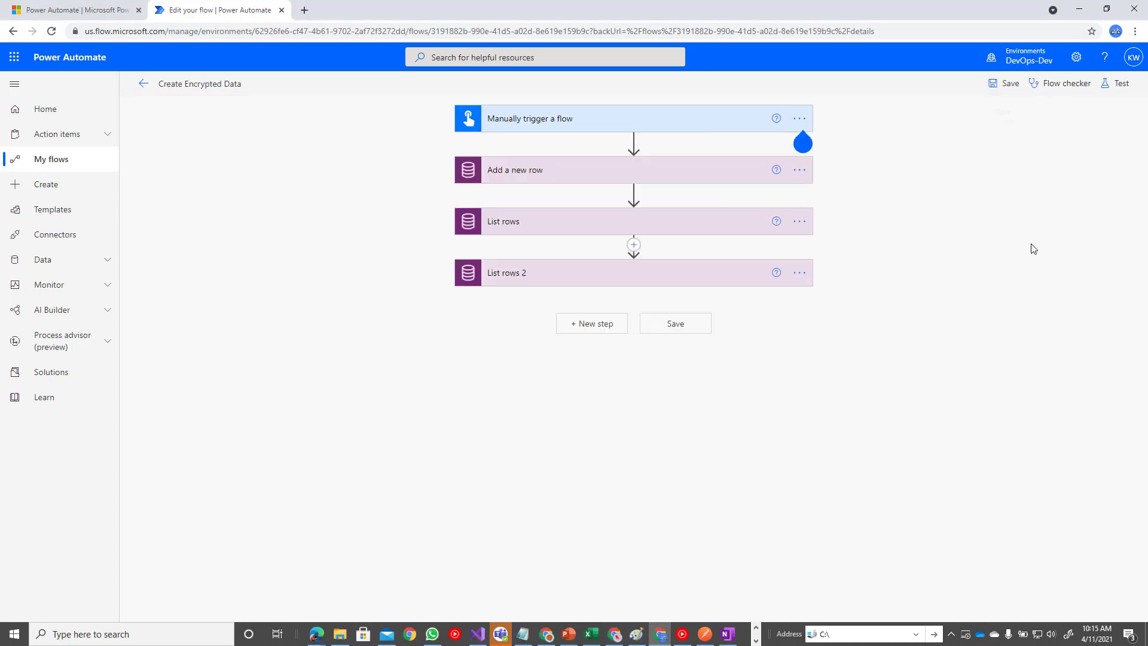
pyautogui.click(1119, 83)
pyautogui.click(977, 600)
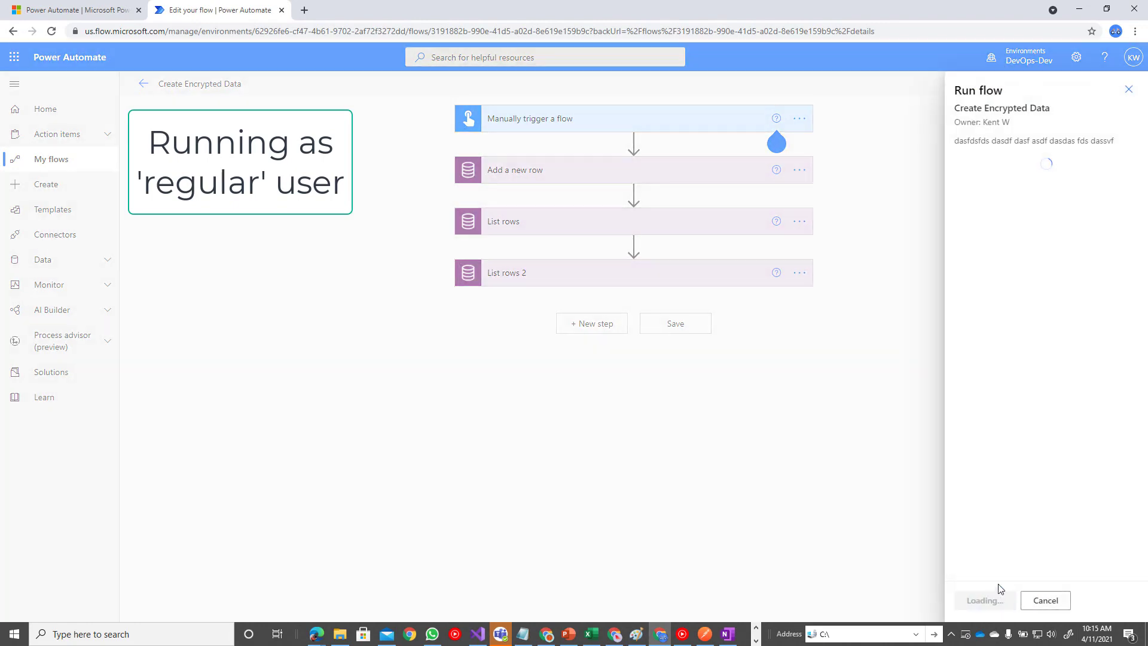
pyautogui.click(984, 606)
pyautogui.click(986, 607)
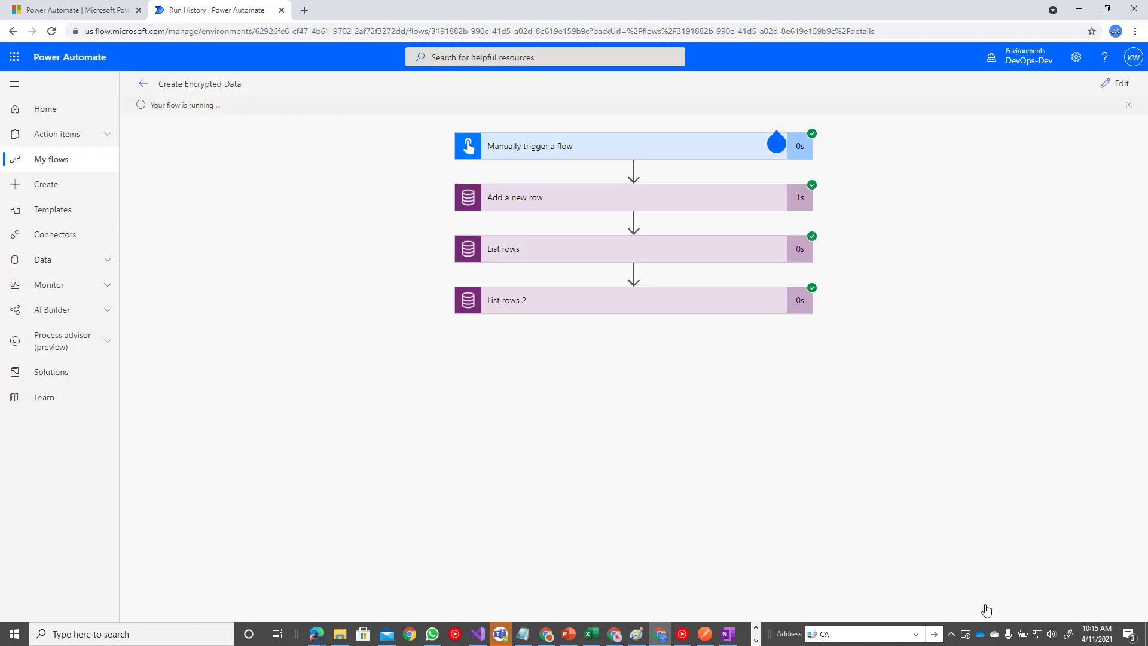
# Step: Expand the List rows step in the run and show its raw outputs
pyautogui.click(659, 200)
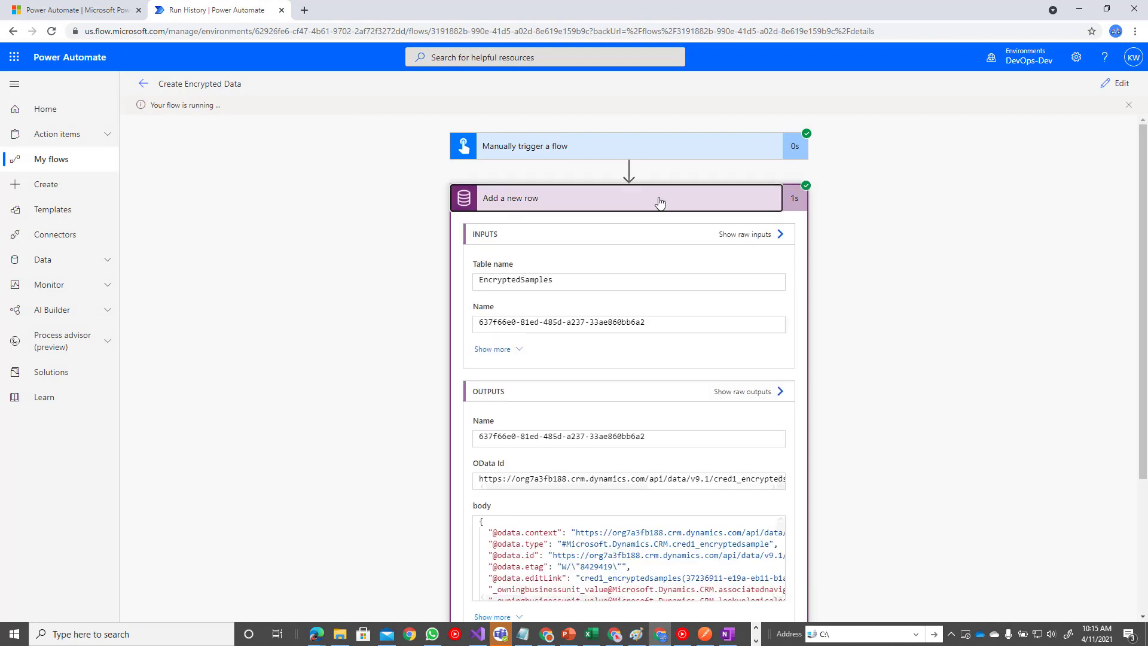
pyautogui.click(604, 203)
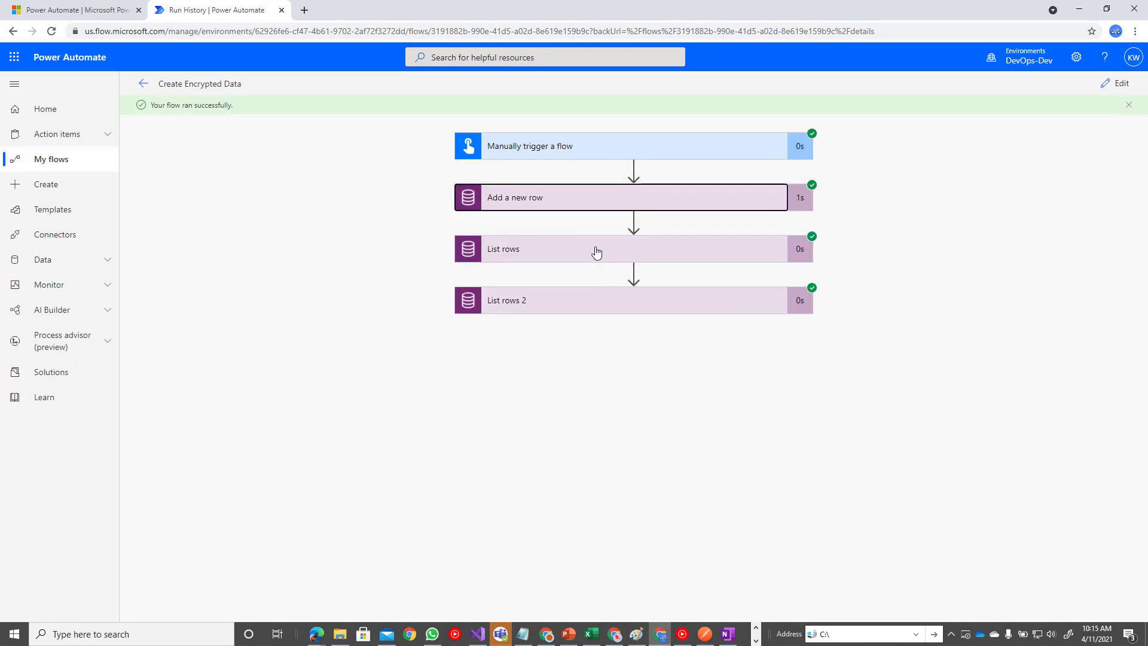
pyautogui.click(595, 249)
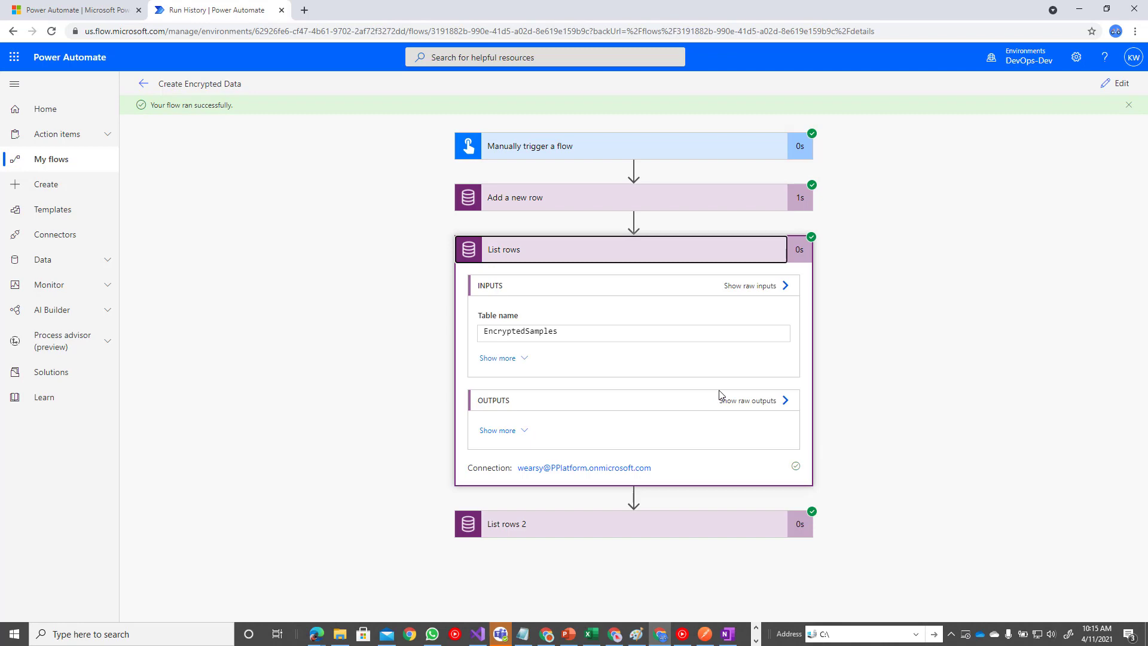
pyautogui.click(739, 400)
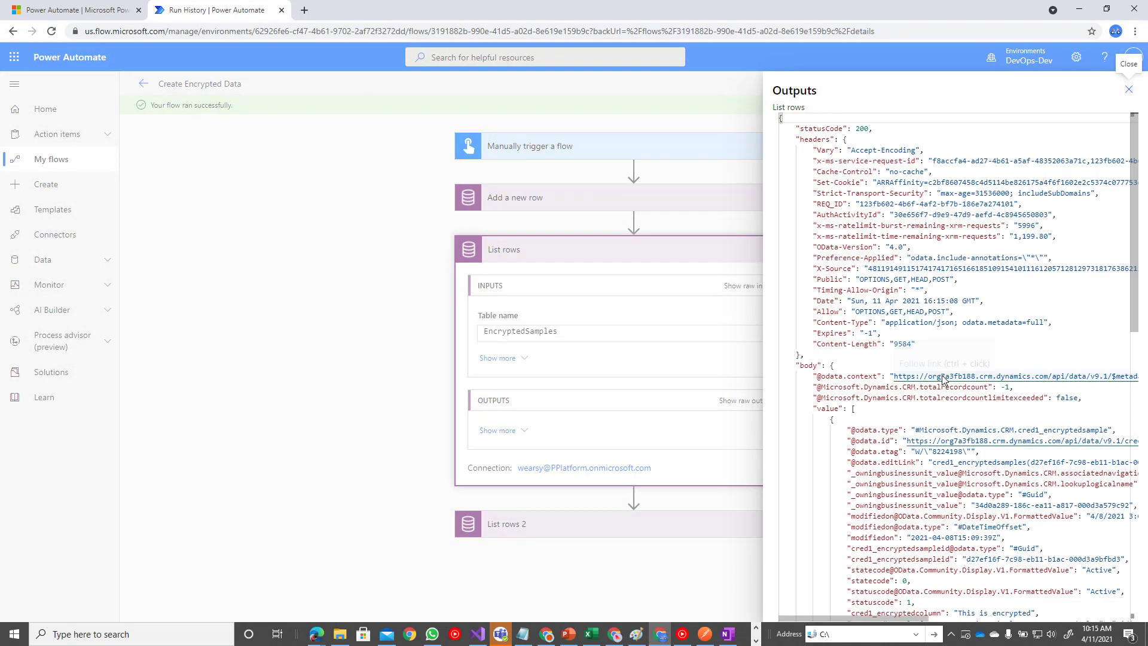
# Step: Inspect the cred1_encryptedcolumn and cred1_unencryptedcolumn values in the raw outputs, then close the panel
pyautogui.scroll(-1, 936, 441)
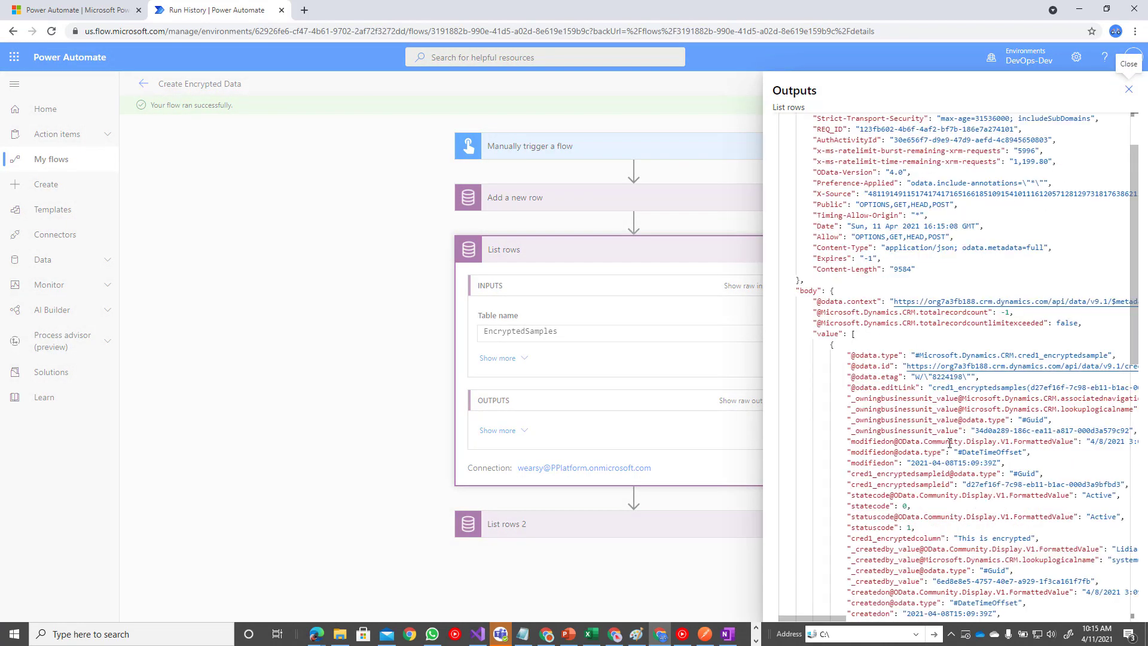
pyautogui.moveTo(849, 540); pyautogui.dragTo(948, 540)
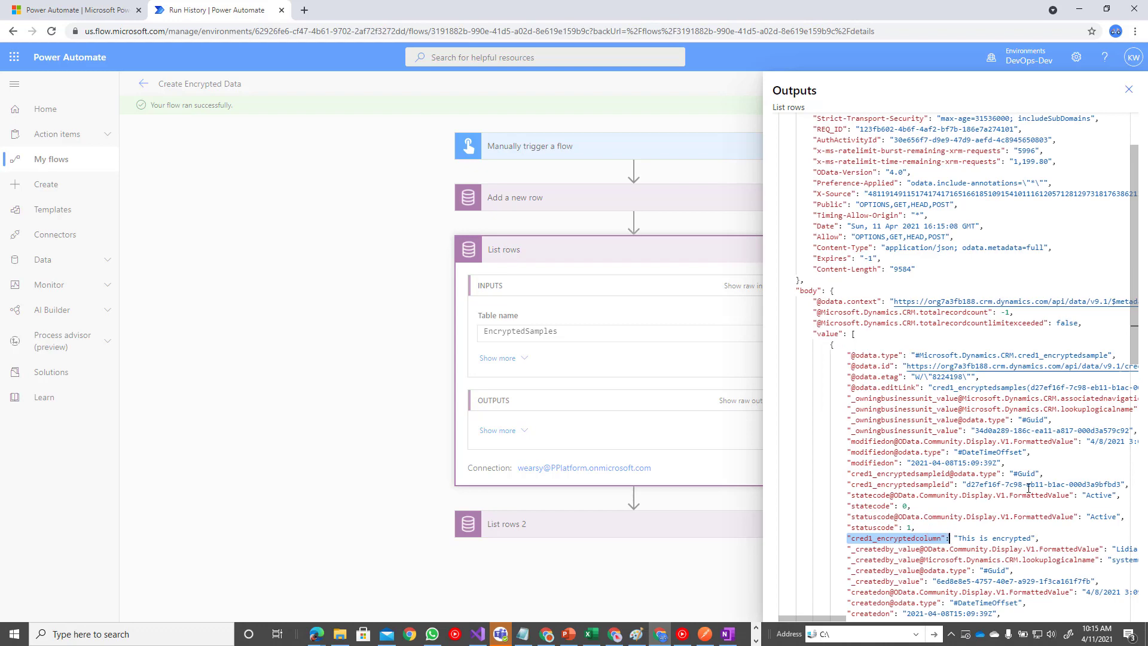
pyautogui.scroll(-3, 1028, 481)
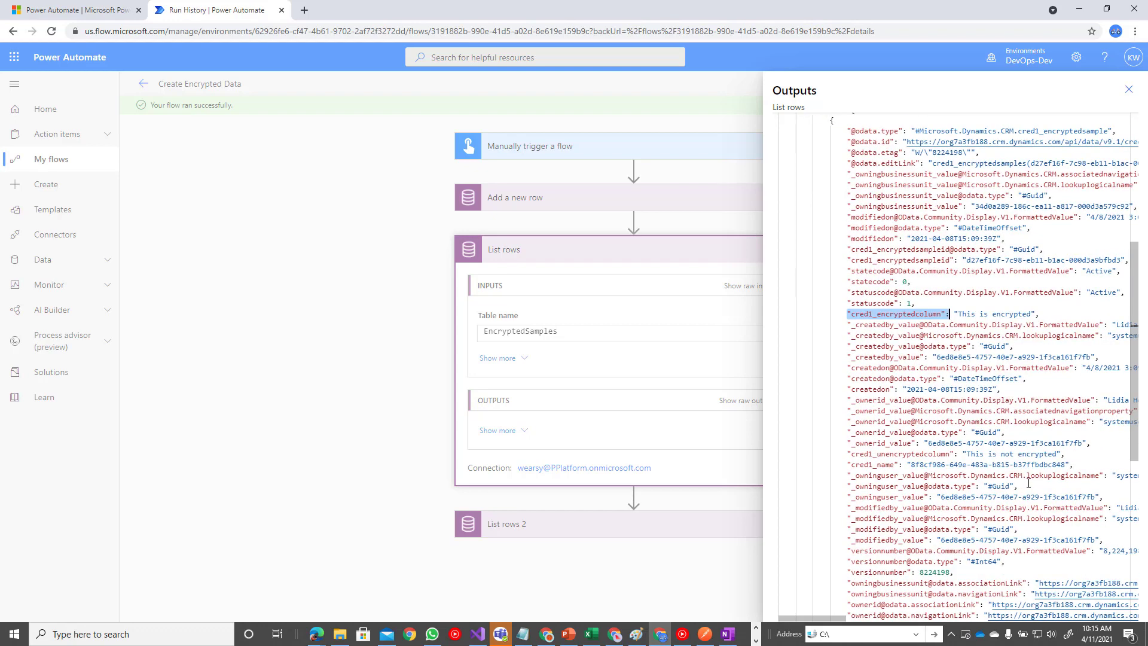
pyautogui.scroll(-1, 1028, 483)
pyautogui.scroll(-1, 1012, 485)
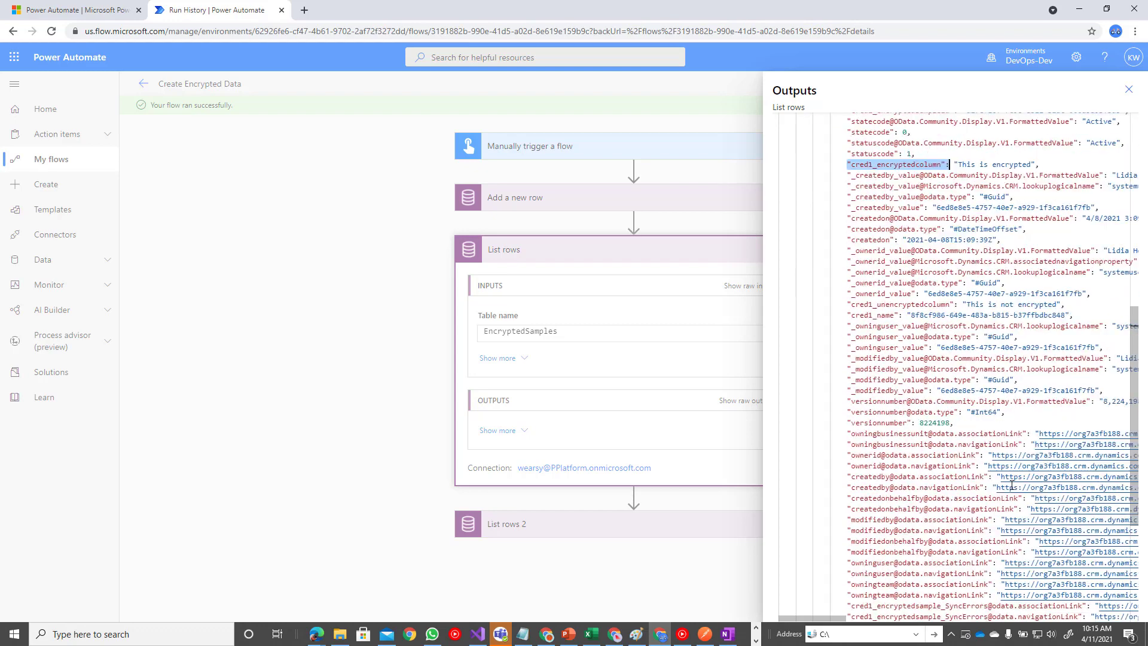
pyautogui.scroll(-1, 1012, 485)
pyautogui.scroll(1, 1011, 485)
pyautogui.moveTo(1063, 305); pyautogui.dragTo(843, 304)
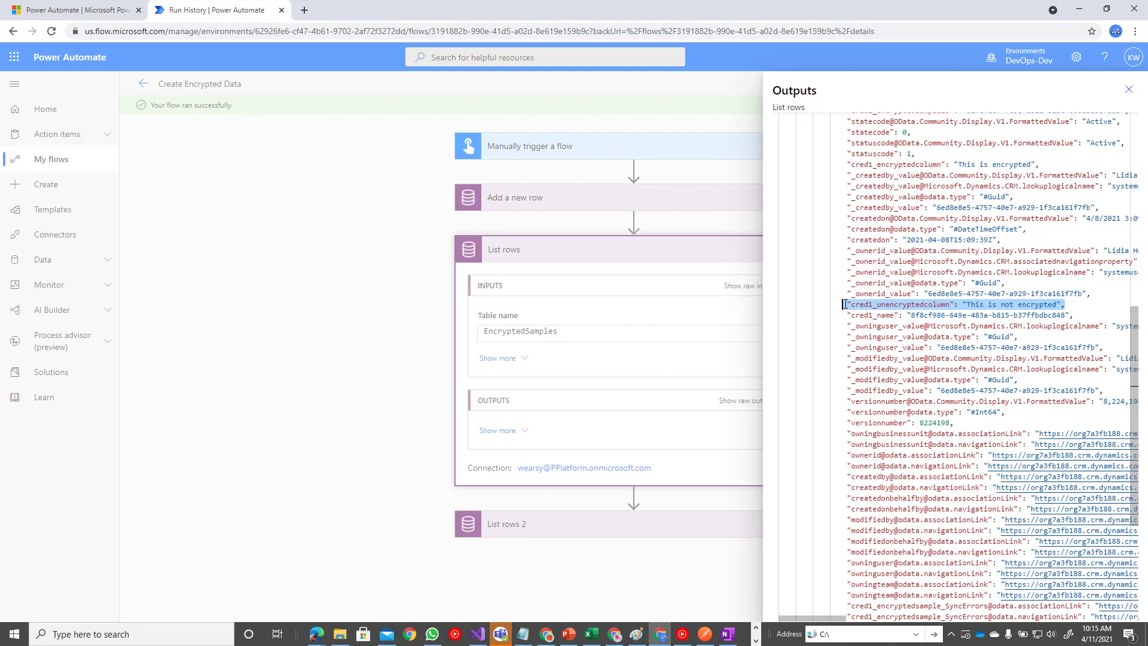
pyautogui.click(1128, 89)
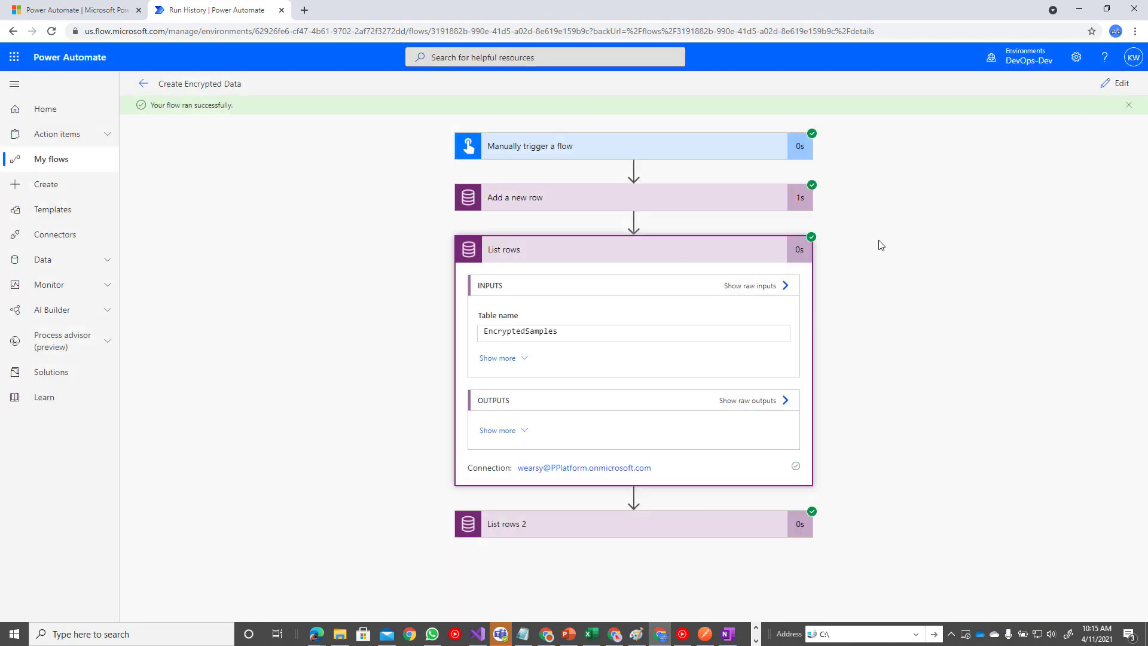
# Step: Edit the flow and turn on Secure Inputs and Secure Outputs for the List rows step
pyautogui.click(1118, 89)
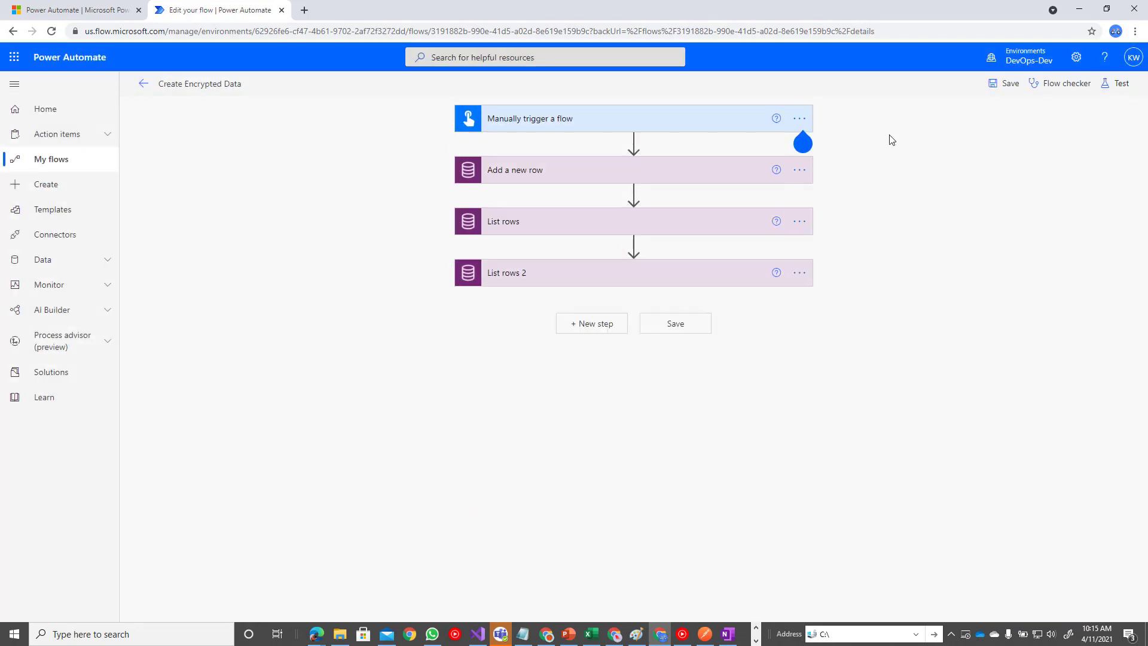
pyautogui.click(804, 224)
pyautogui.click(854, 306)
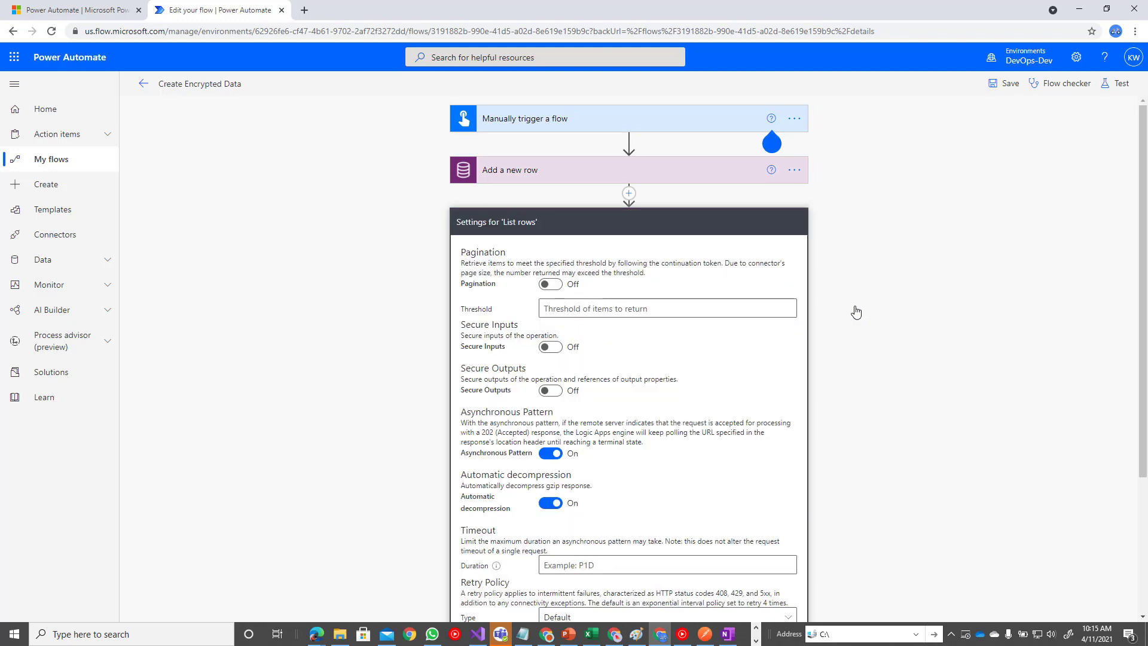
pyautogui.click(548, 348)
pyautogui.click(550, 391)
pyautogui.scroll(-3, 697, 458)
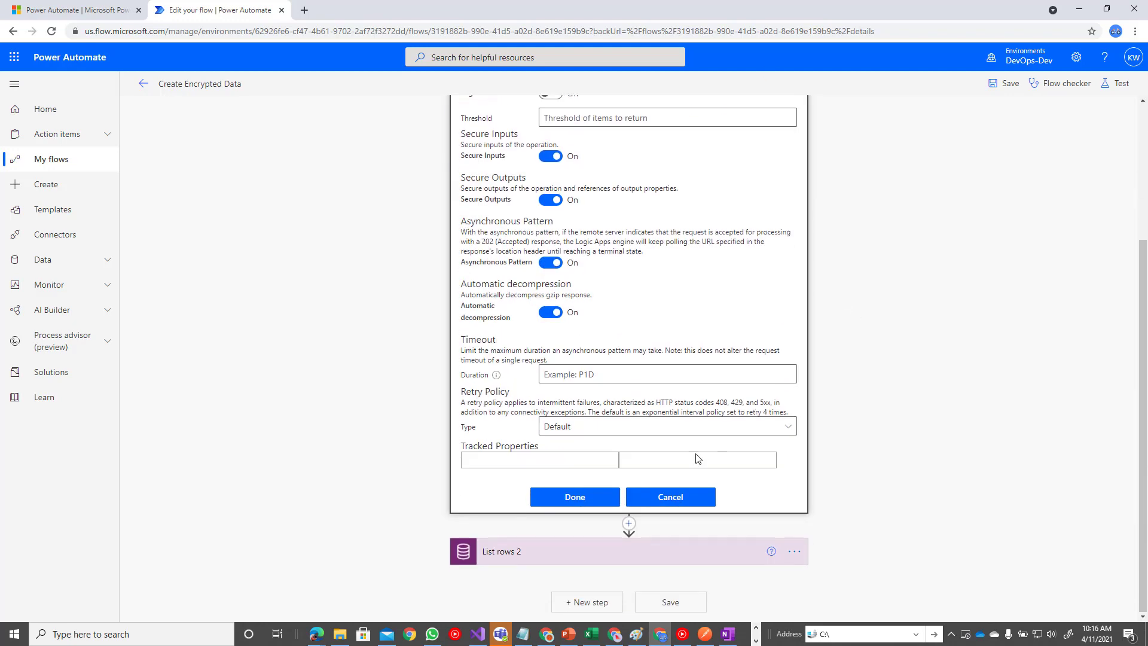
pyautogui.click(541, 497)
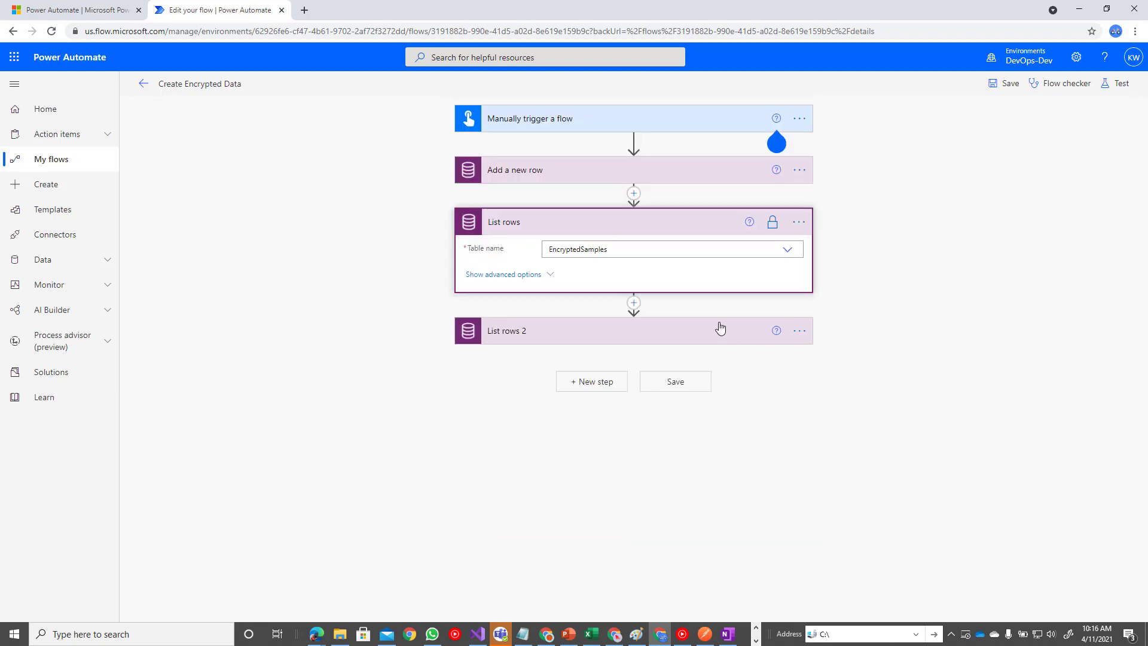
# Step: Turn on Secure Inputs and Secure Outputs for List rows 2 and save the Create Encrypted Data flow
pyautogui.click(700, 332)
pyautogui.click(799, 331)
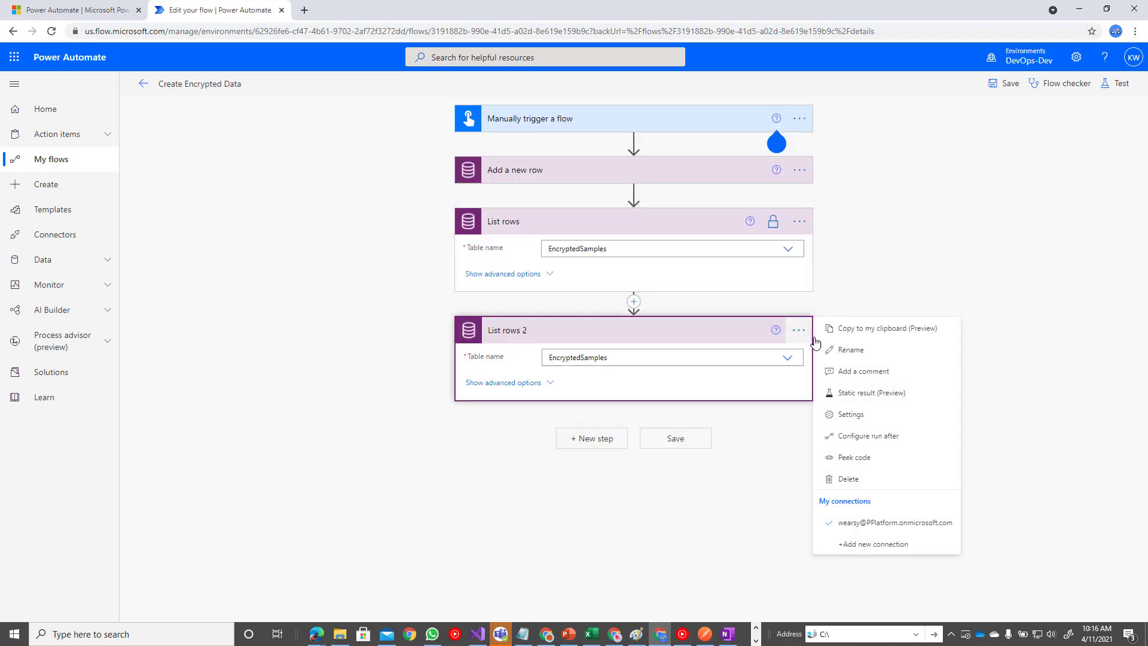
pyautogui.click(849, 414)
pyautogui.click(549, 455)
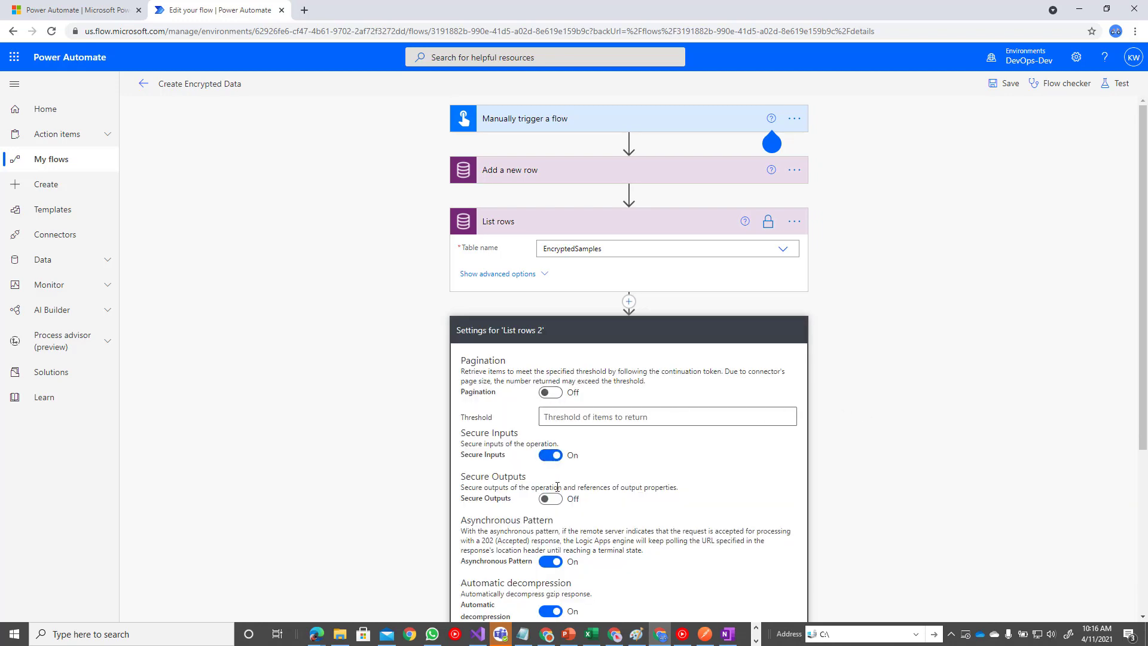
pyautogui.click(550, 499)
pyautogui.scroll(-4, 598, 514)
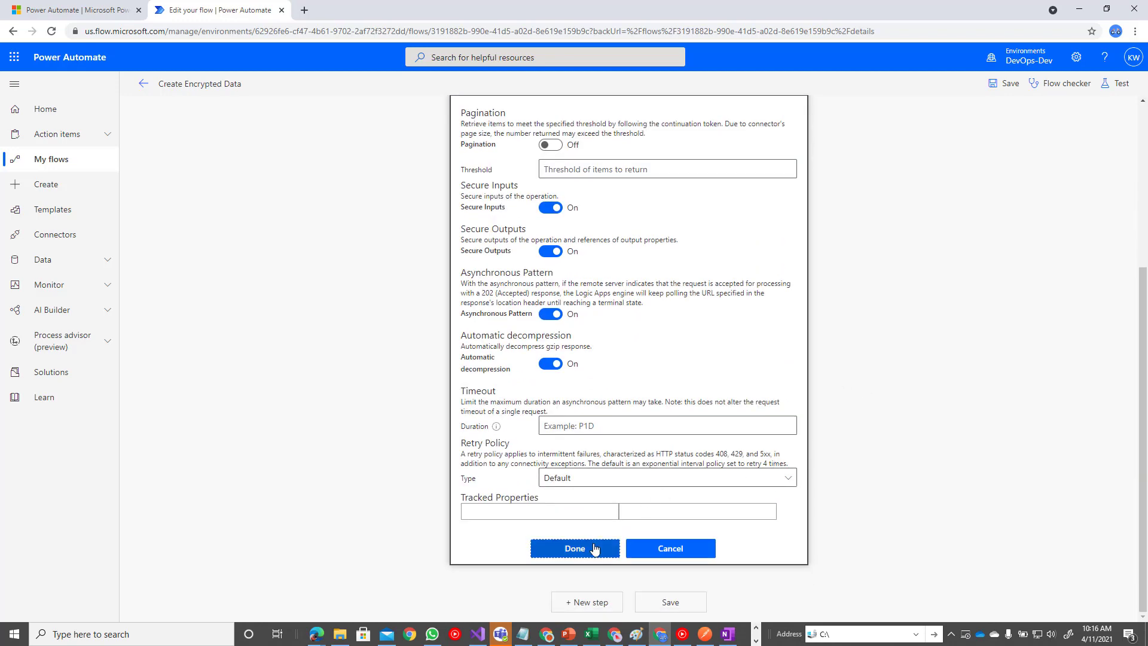
pyautogui.click(594, 549)
pyautogui.click(1009, 89)
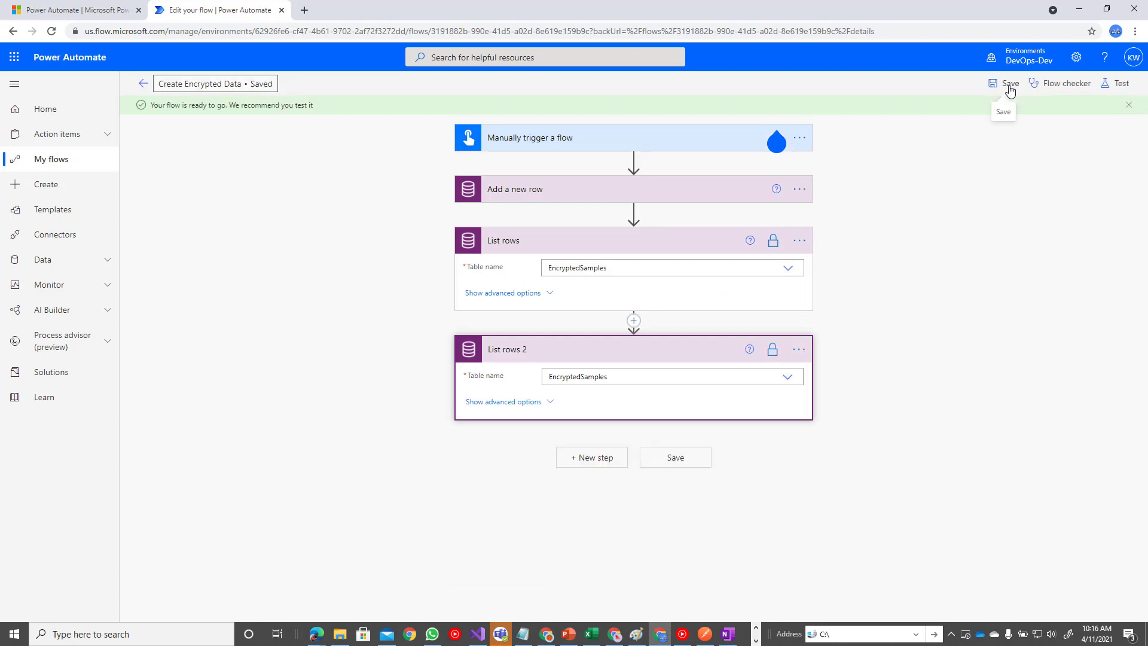
# Step: Run a manual test of the flow and open the new run
pyautogui.click(1120, 84)
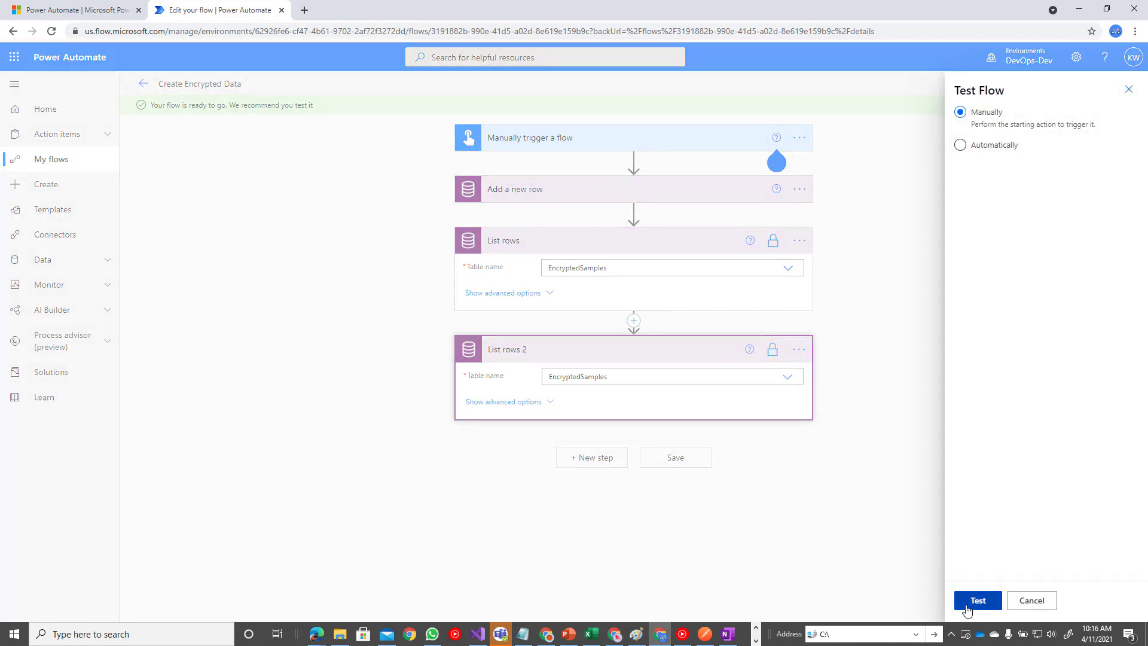
pyautogui.click(967, 609)
pyautogui.click(967, 609)
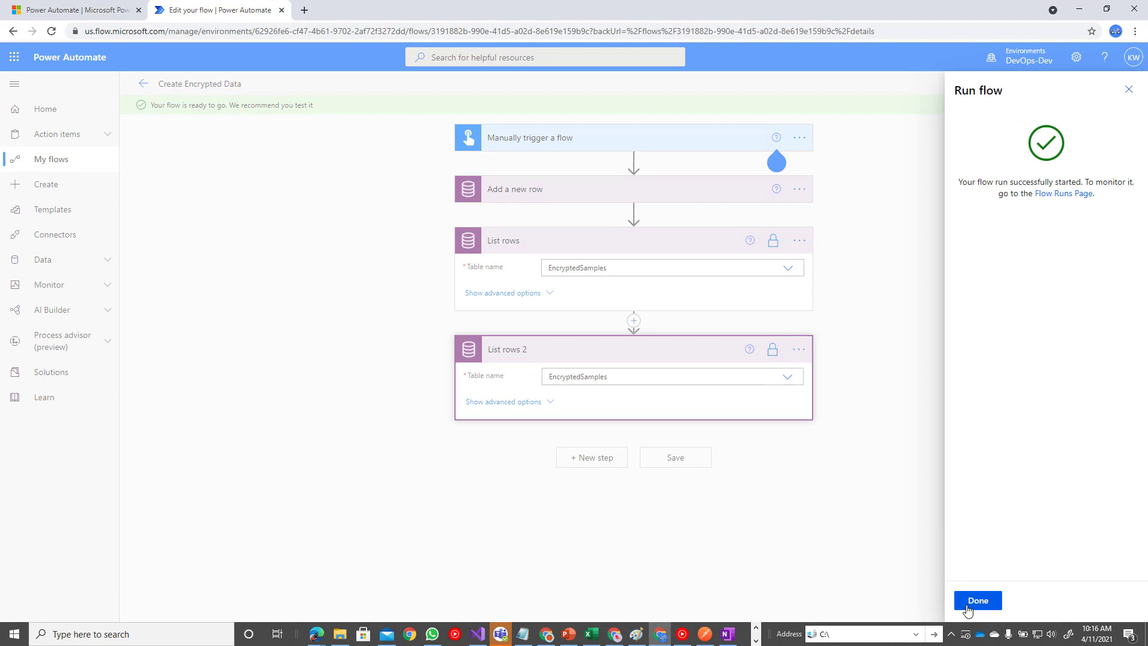
pyautogui.click(978, 600)
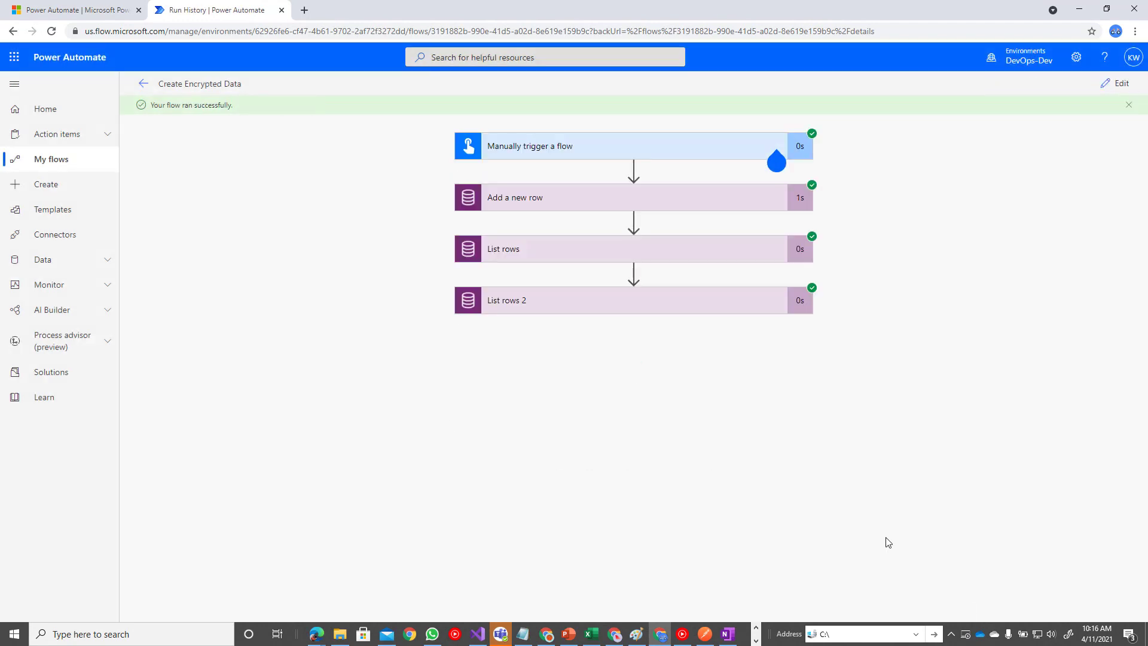
# Step: Expand List rows and List rows 2 in the run to confirm inputs and outputs are hidden
pyautogui.click(687, 258)
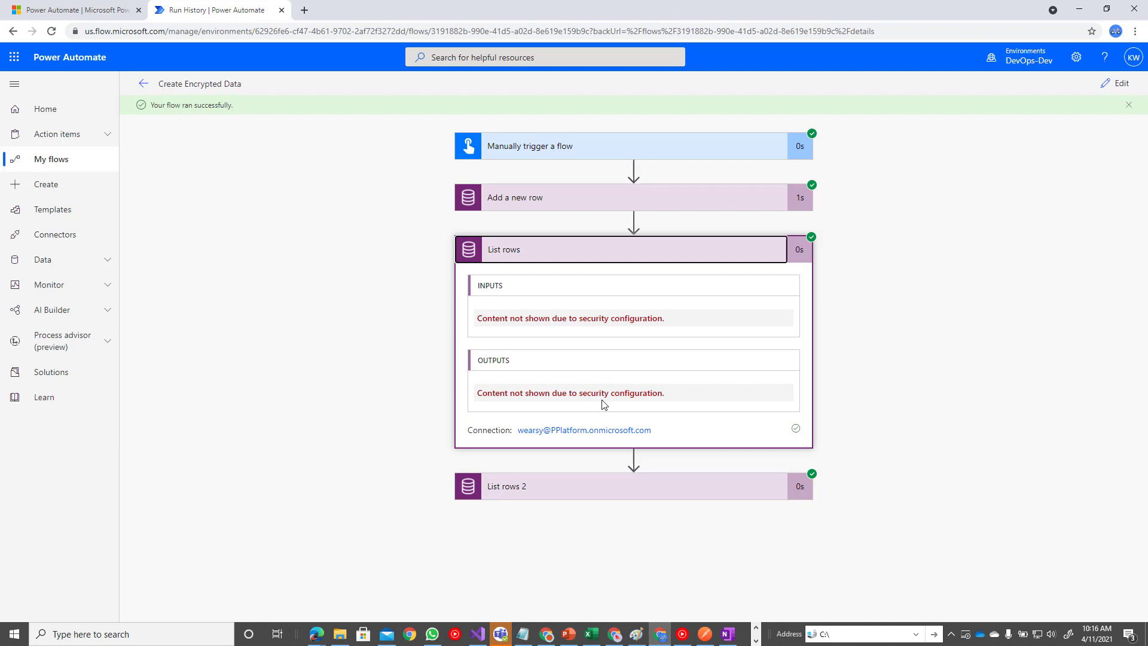
pyautogui.click(630, 486)
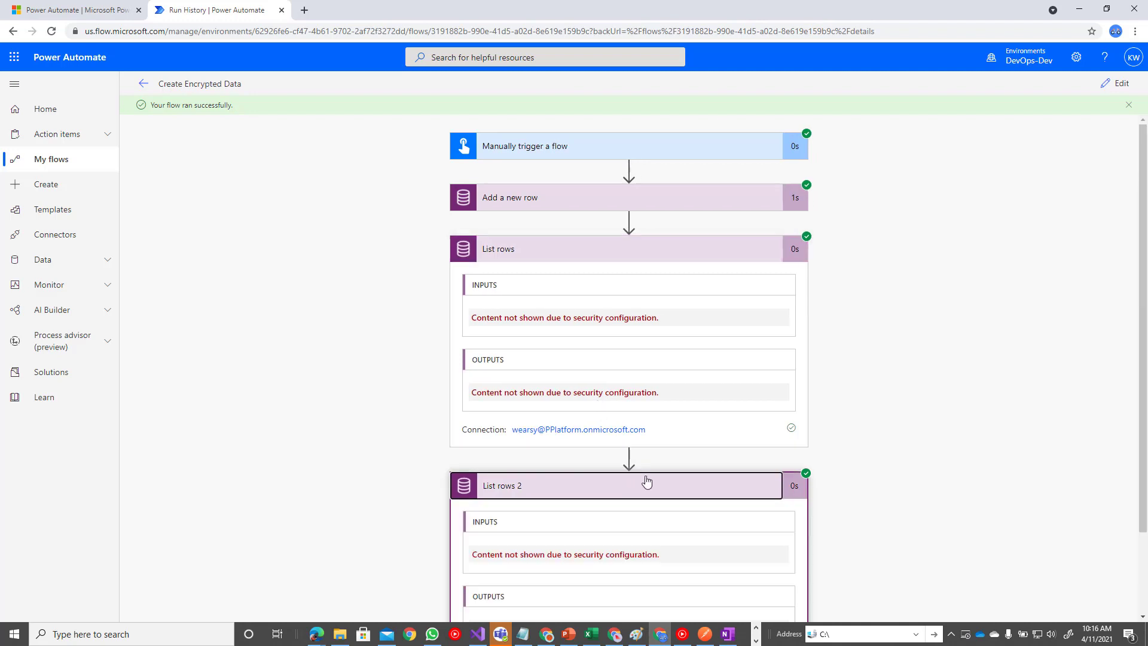
pyautogui.scroll(-2, 462, 507)
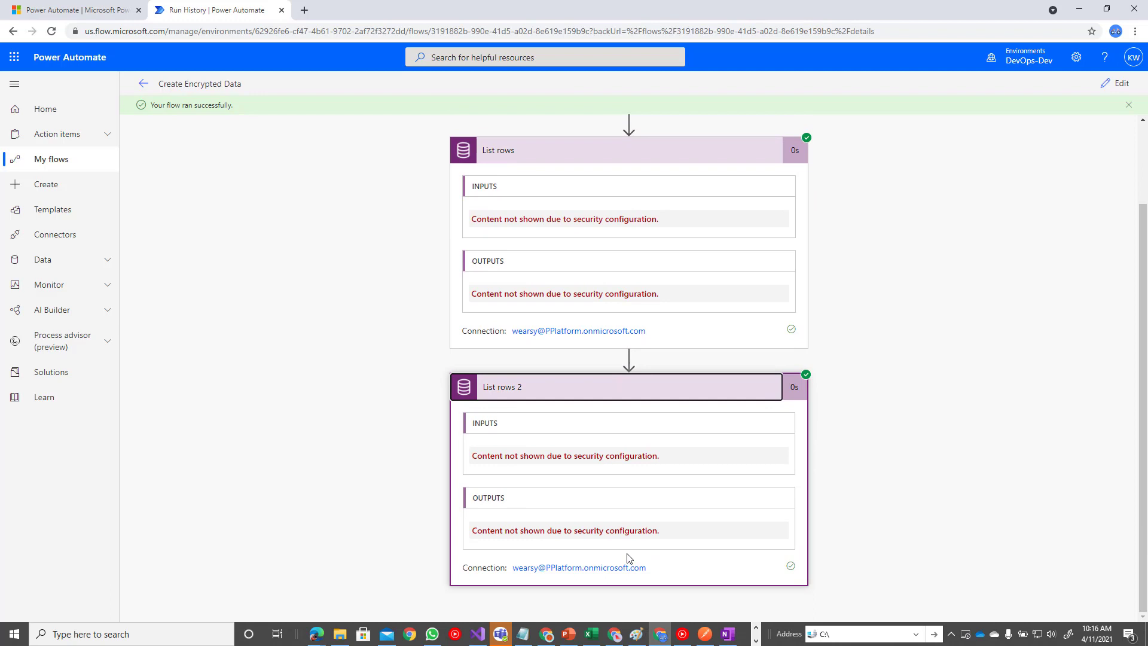
pyautogui.scroll(2, 627, 558)
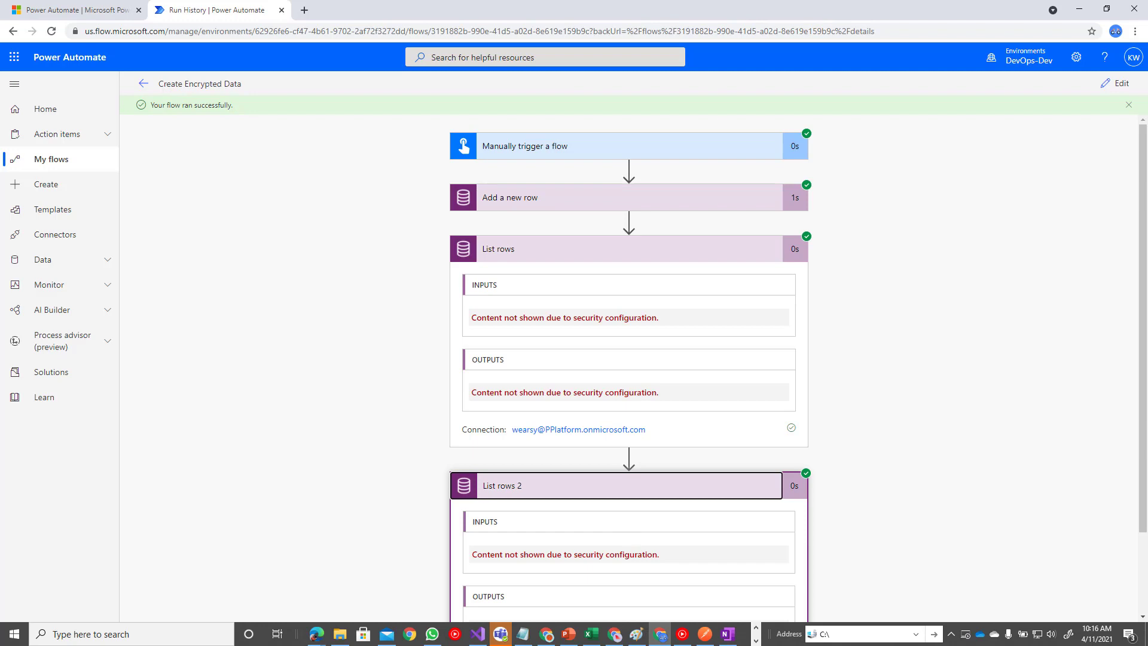
pyautogui.press('F10')
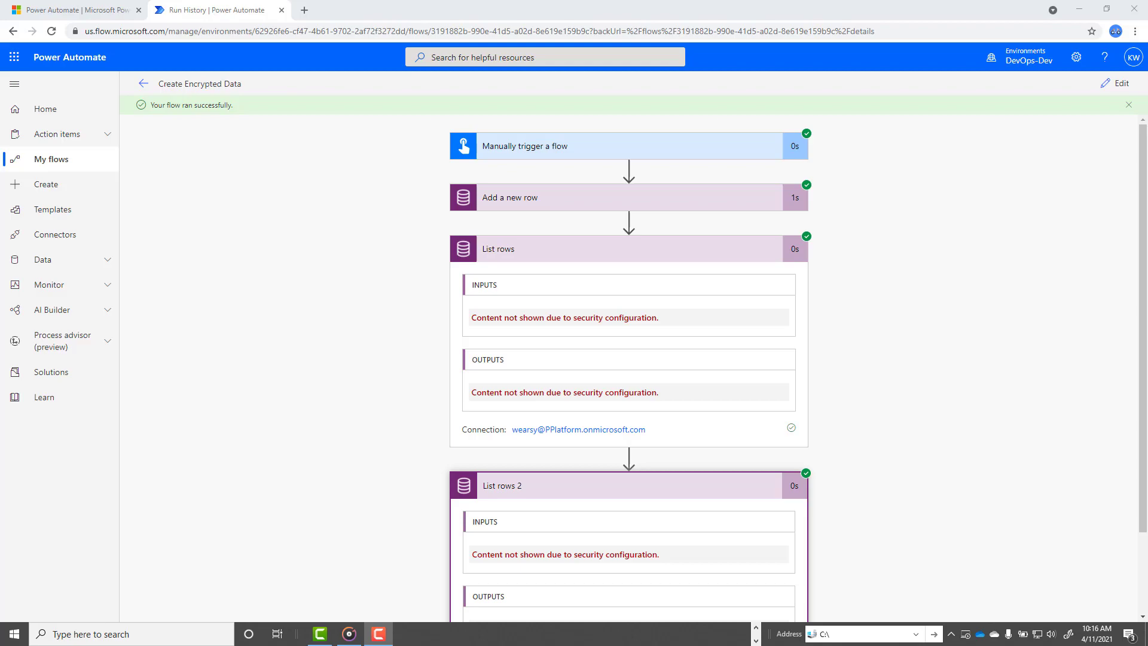